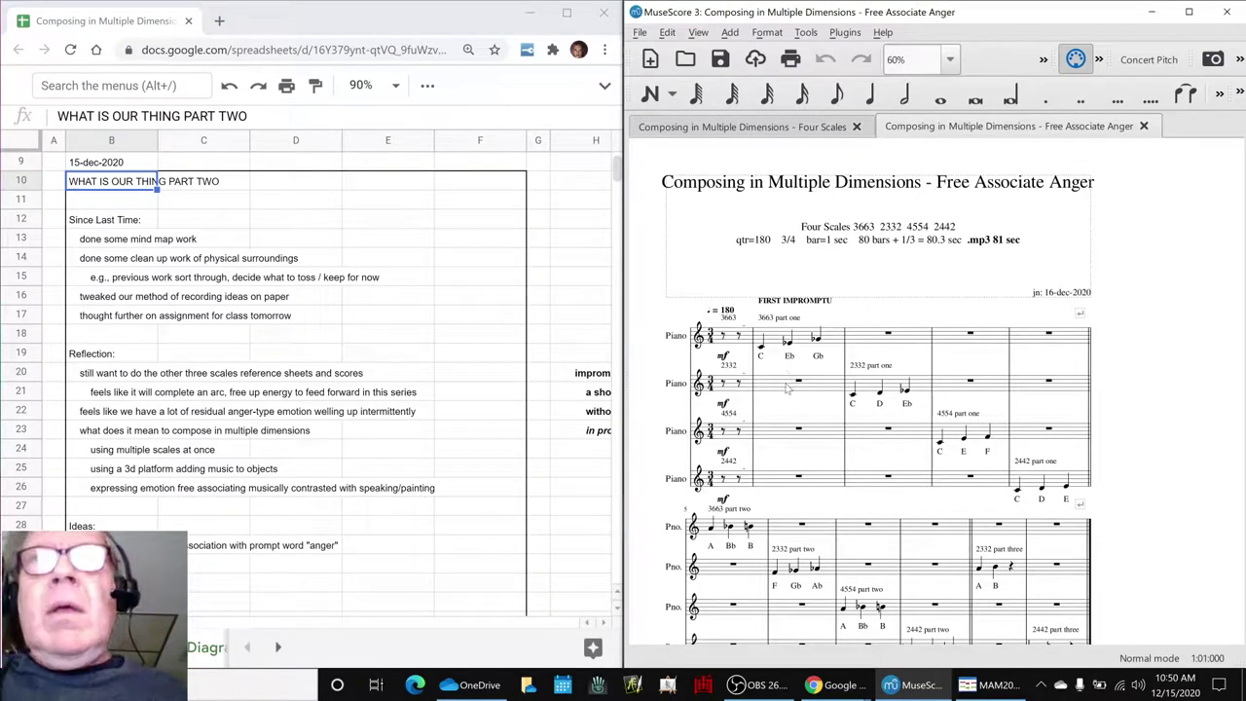
Play the Free Associate Anger score from measure 2 of the second piano staff, then stop playback
left_click(781, 389)
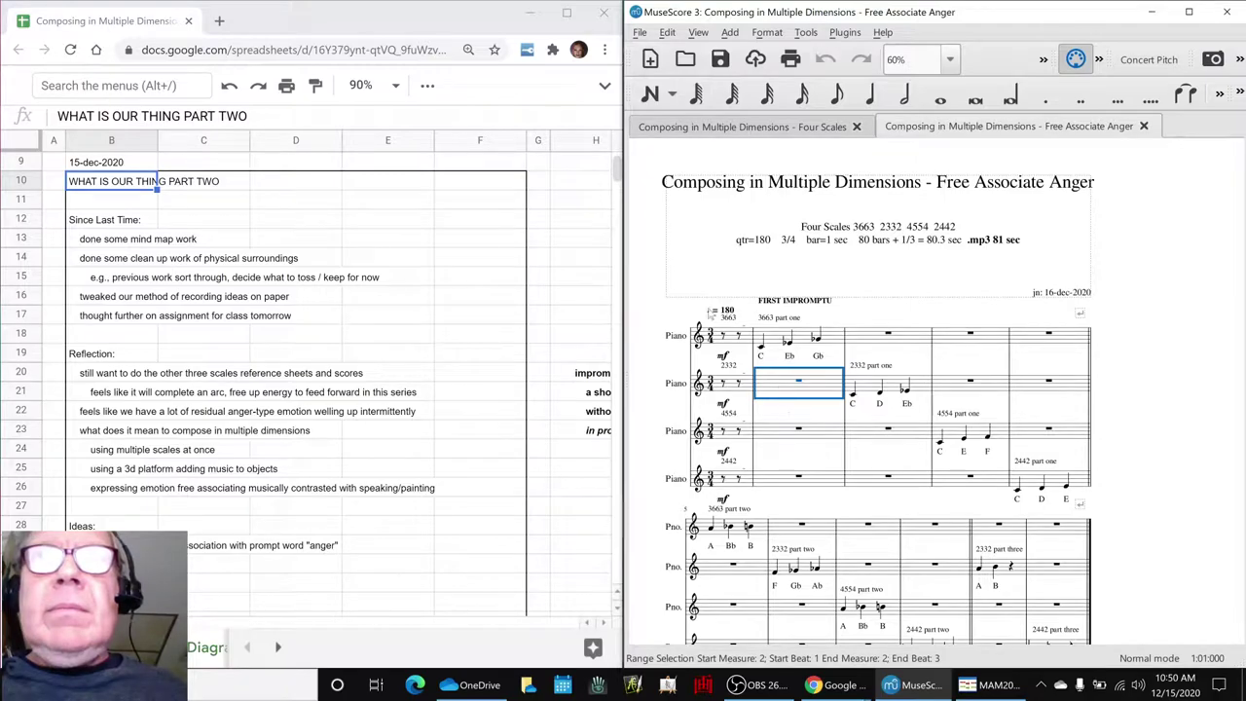
key("space")
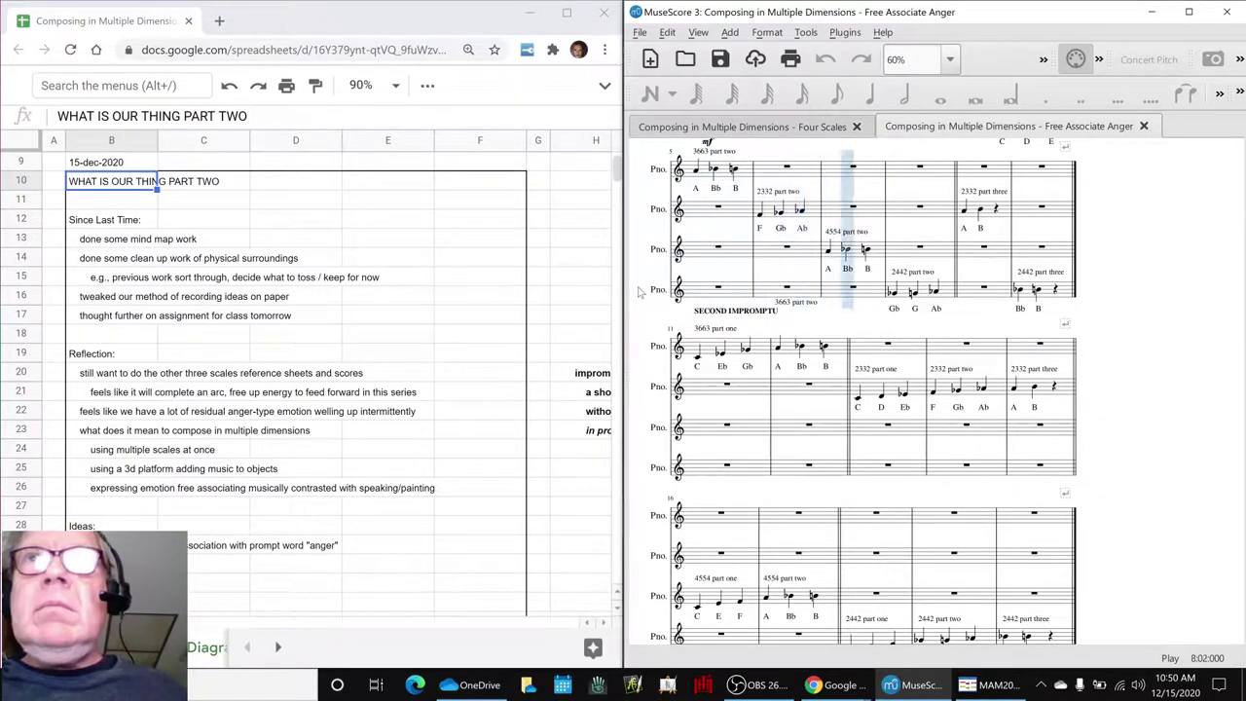
key("space")
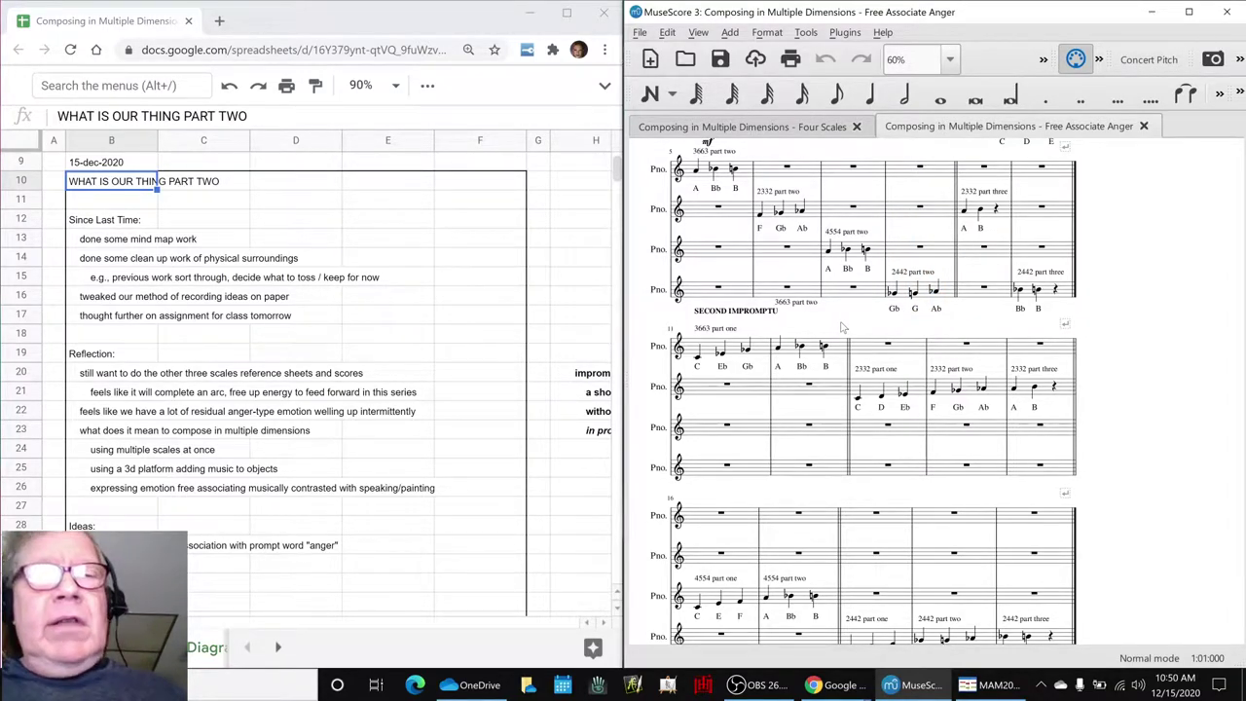
Minimize OBS to reveal the notes sheet and select the free association idea in row 29
key("alt+Tab")
key("alt+Tab")
key("alt+Tab")
key("alt+Tab")
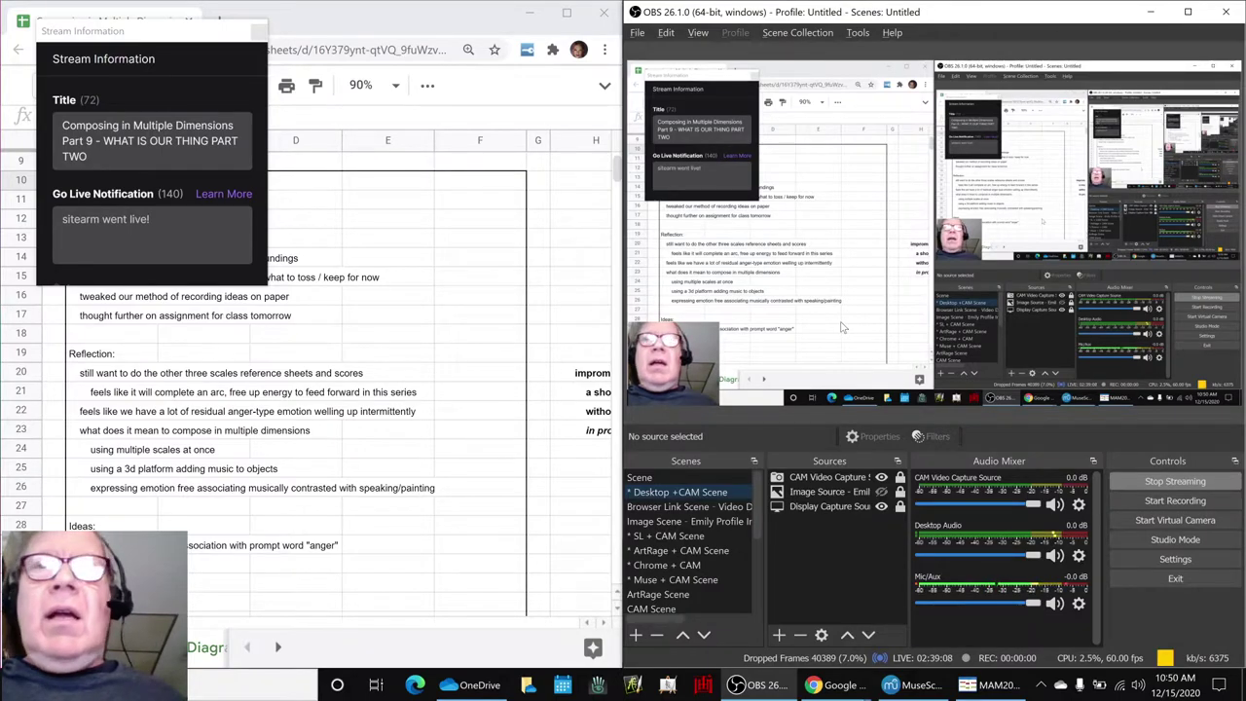
left_click(750, 686)
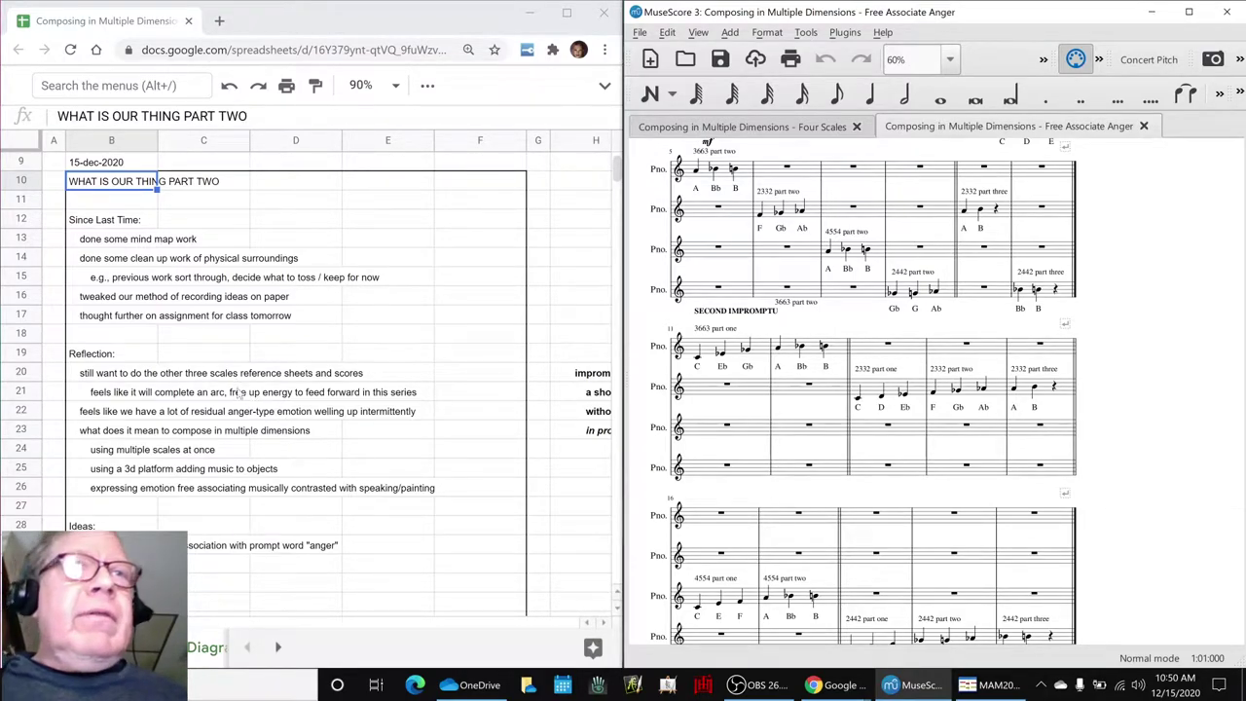
left_click(111, 545)
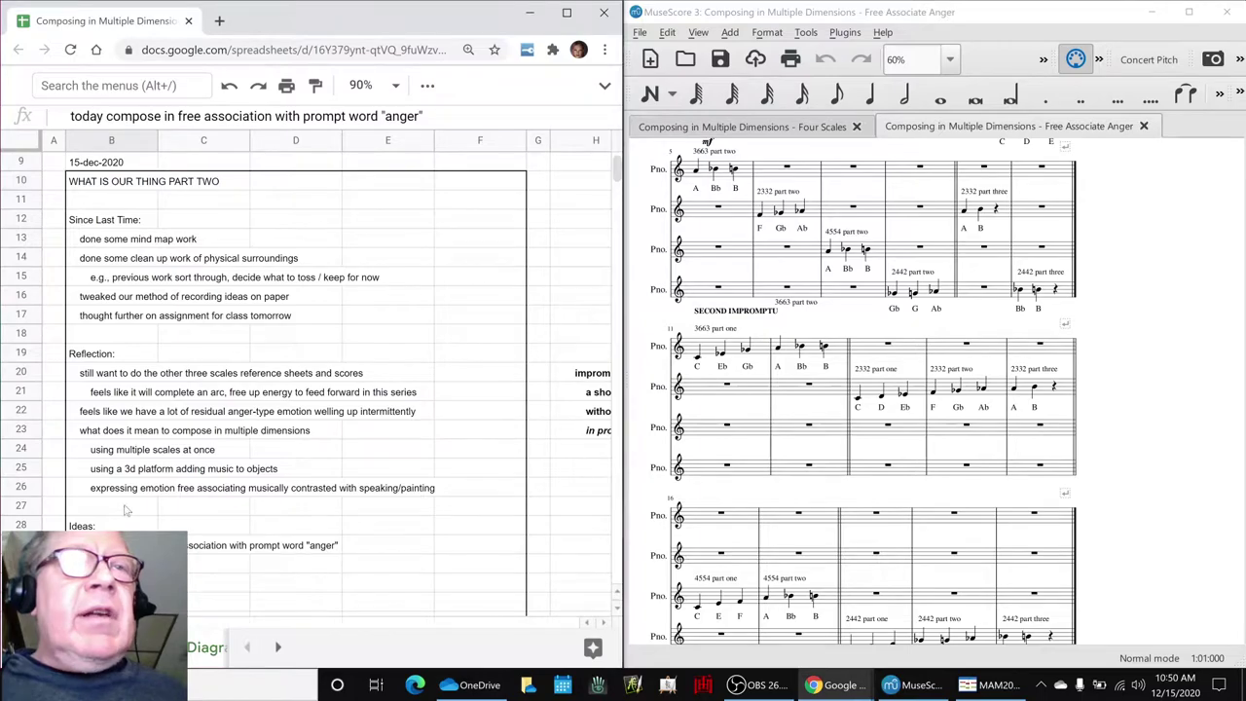
Review the notes in rows 26, 32, 34 and 36, through the completed Free Associate Anger results
scroll(126, 506, "down", 3)
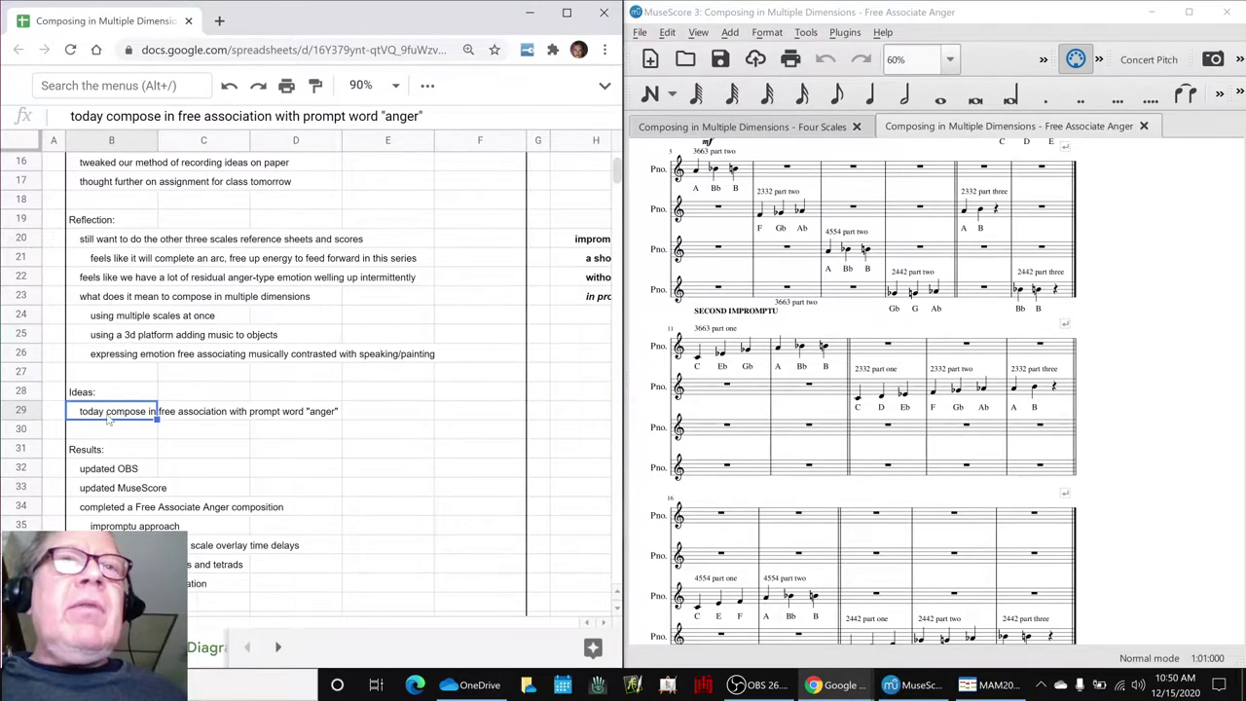
left_click(111, 355)
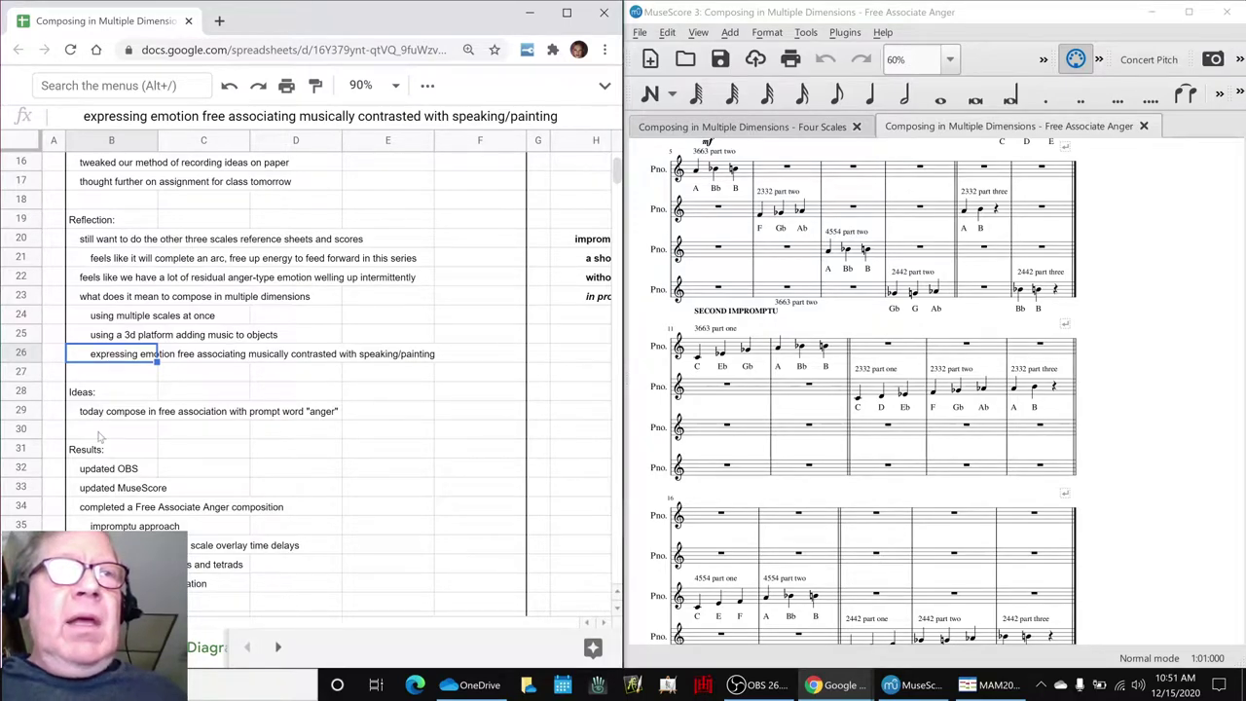
left_click(93, 469)
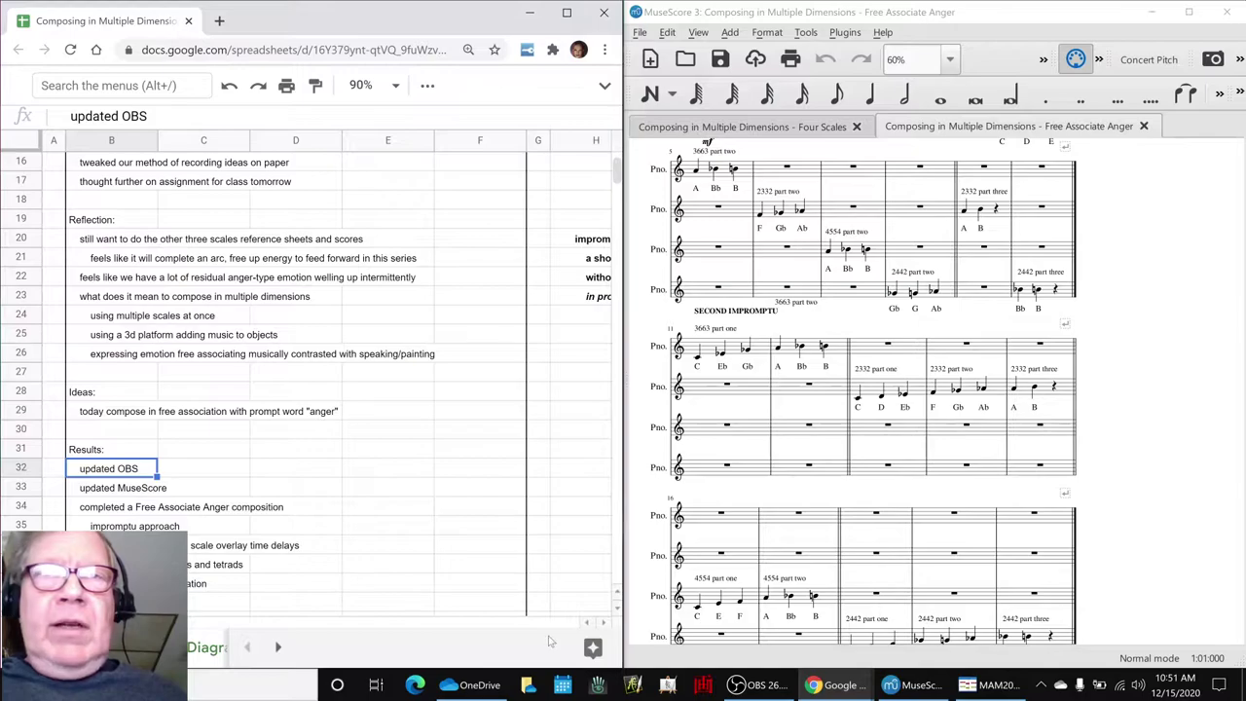
left_click(760, 684)
left_click(756, 685)
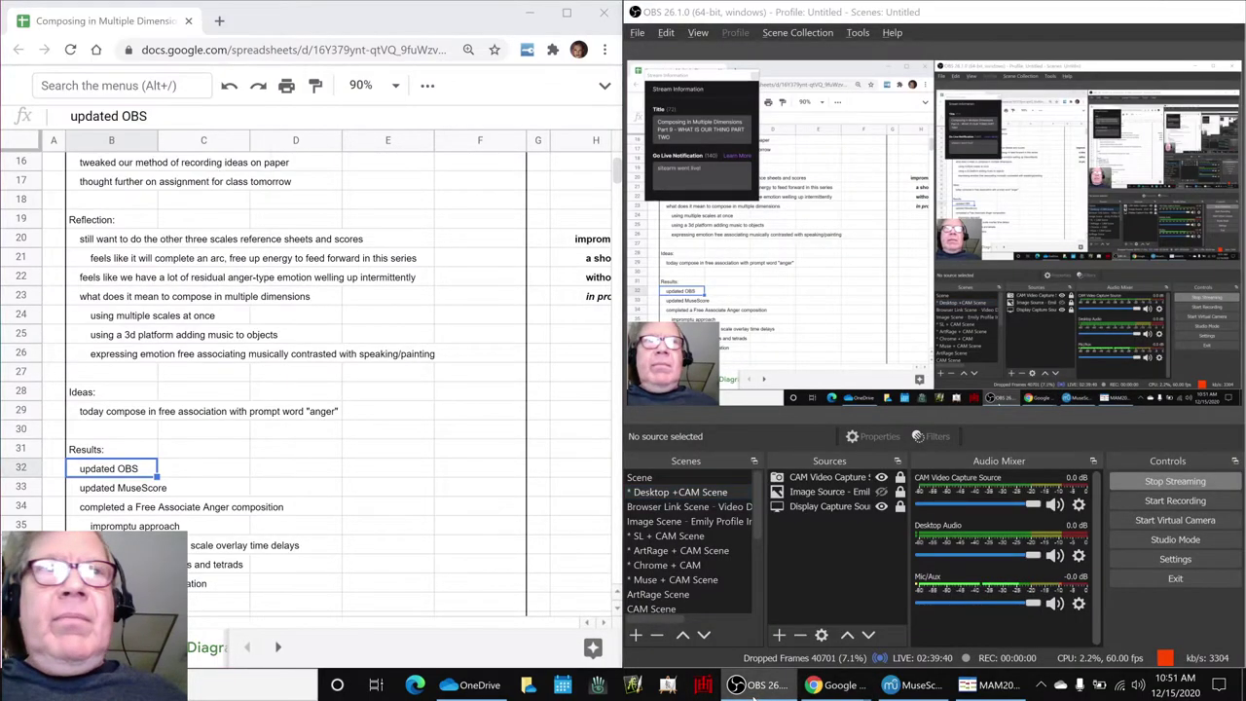
left_click(1218, 468)
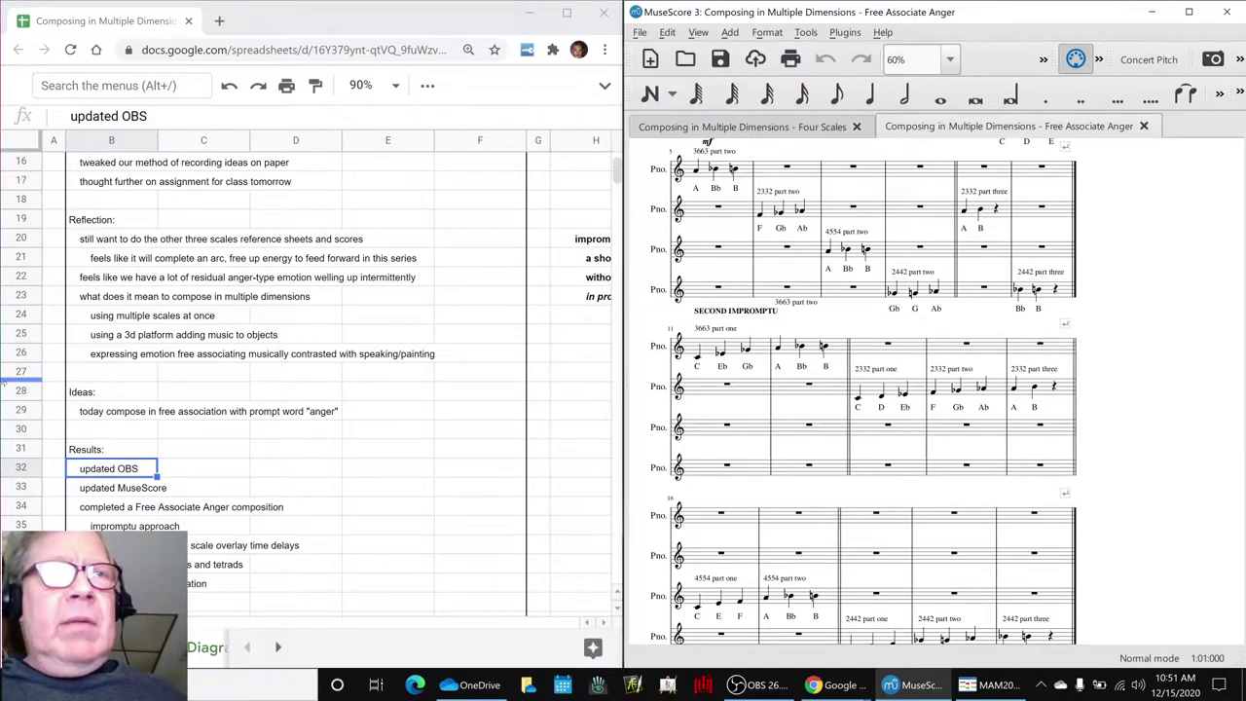
left_click(115, 512)
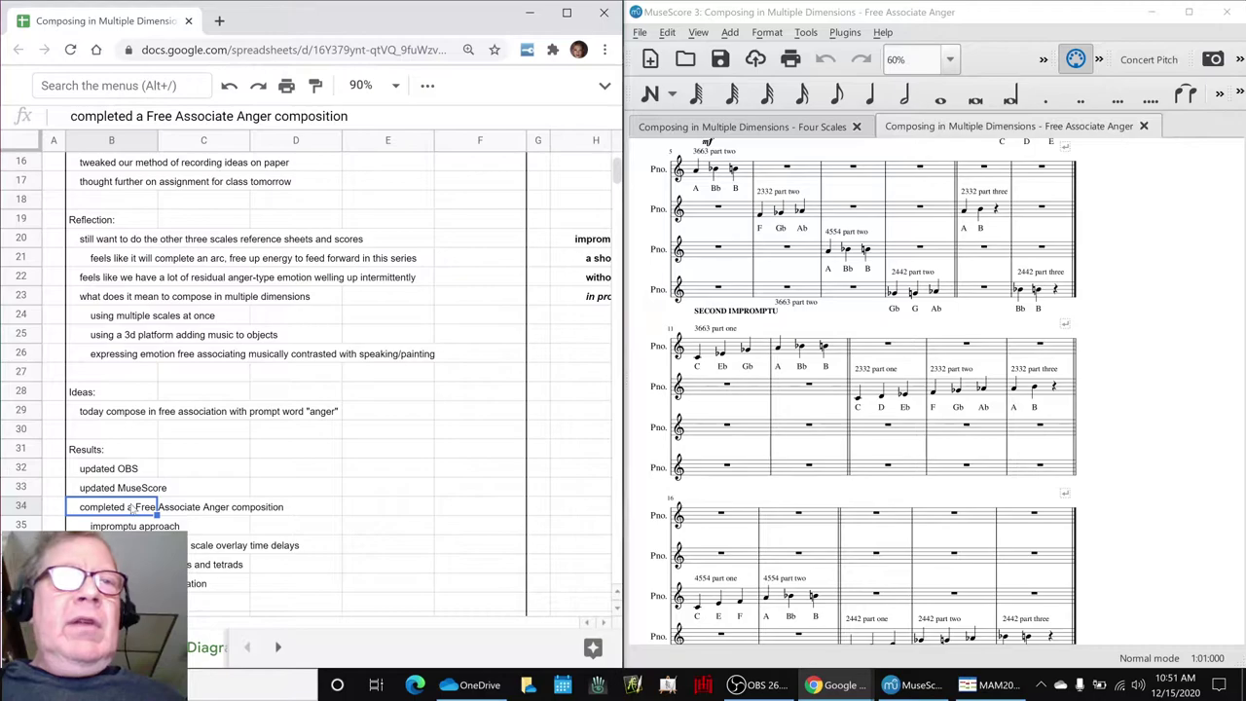
left_click(117, 545)
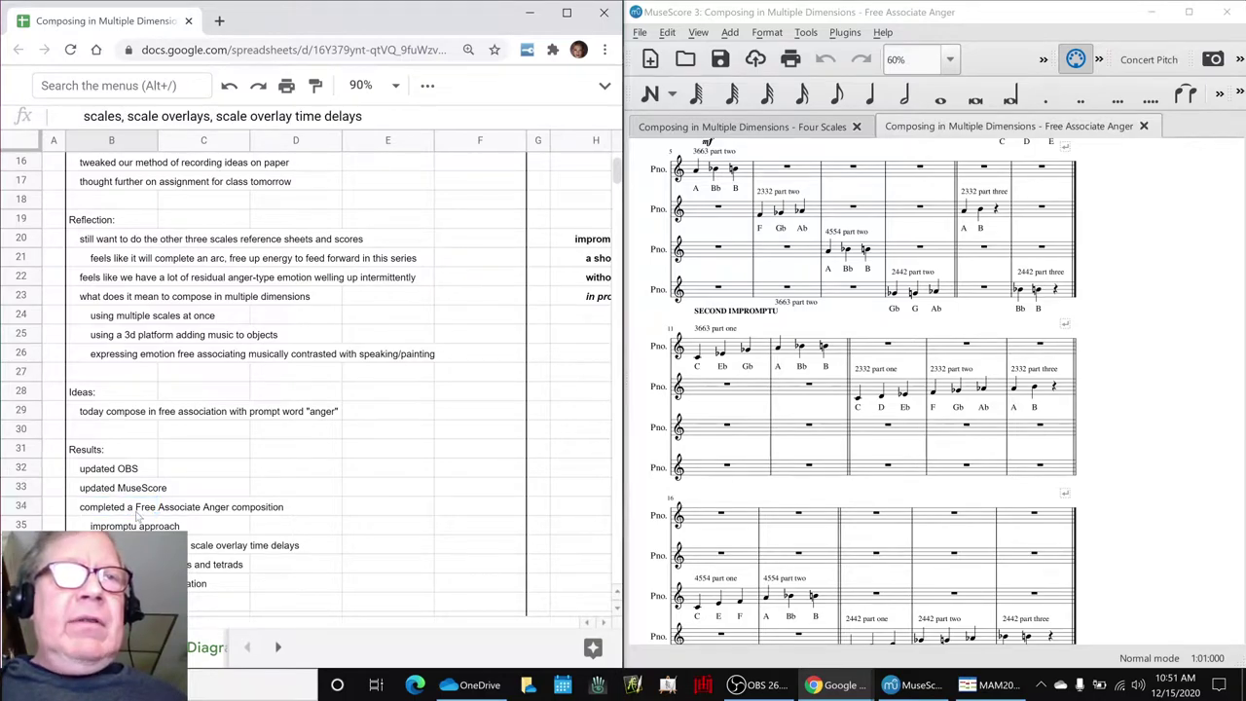
scroll(141, 481, "down", 3)
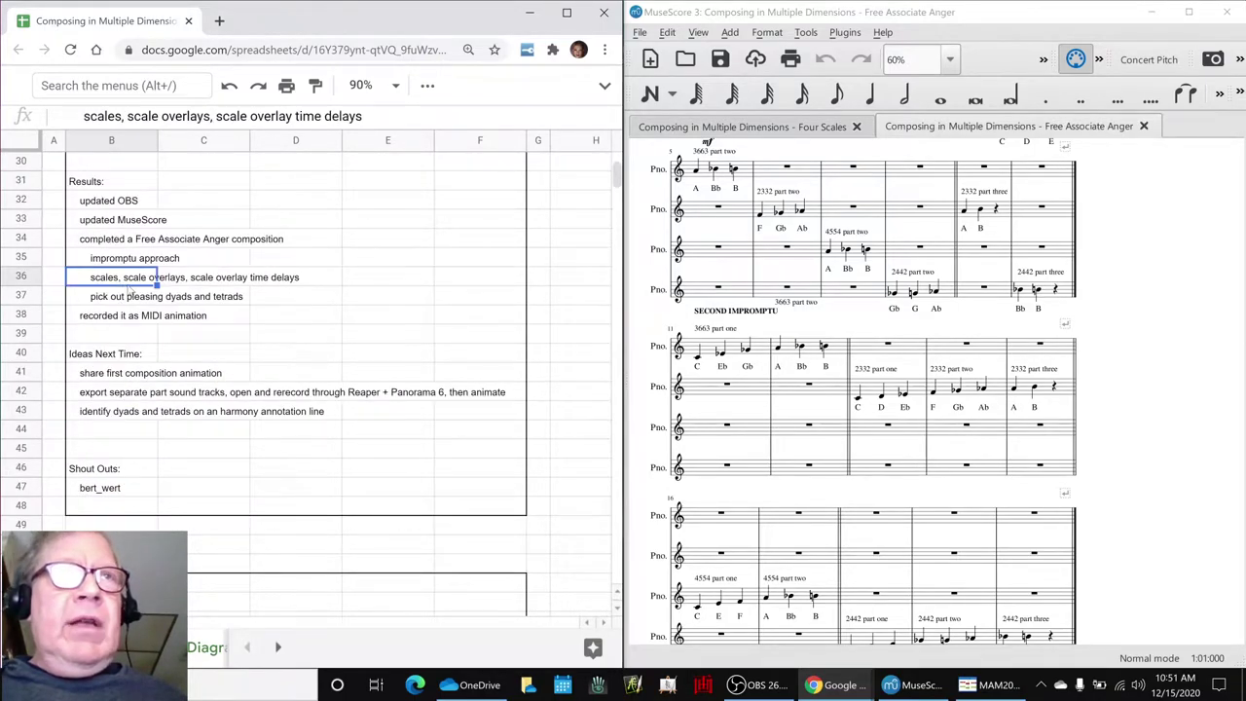
left_click(108, 302)
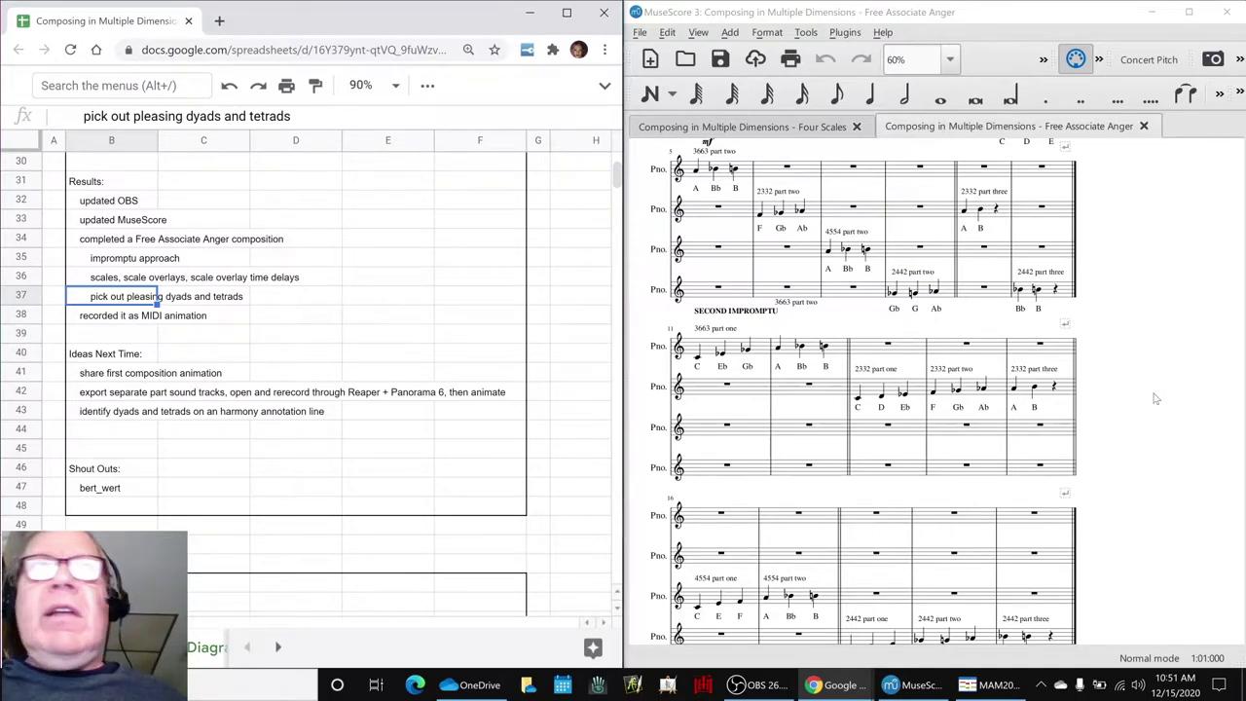
scroll(1141, 381, "up", 3)
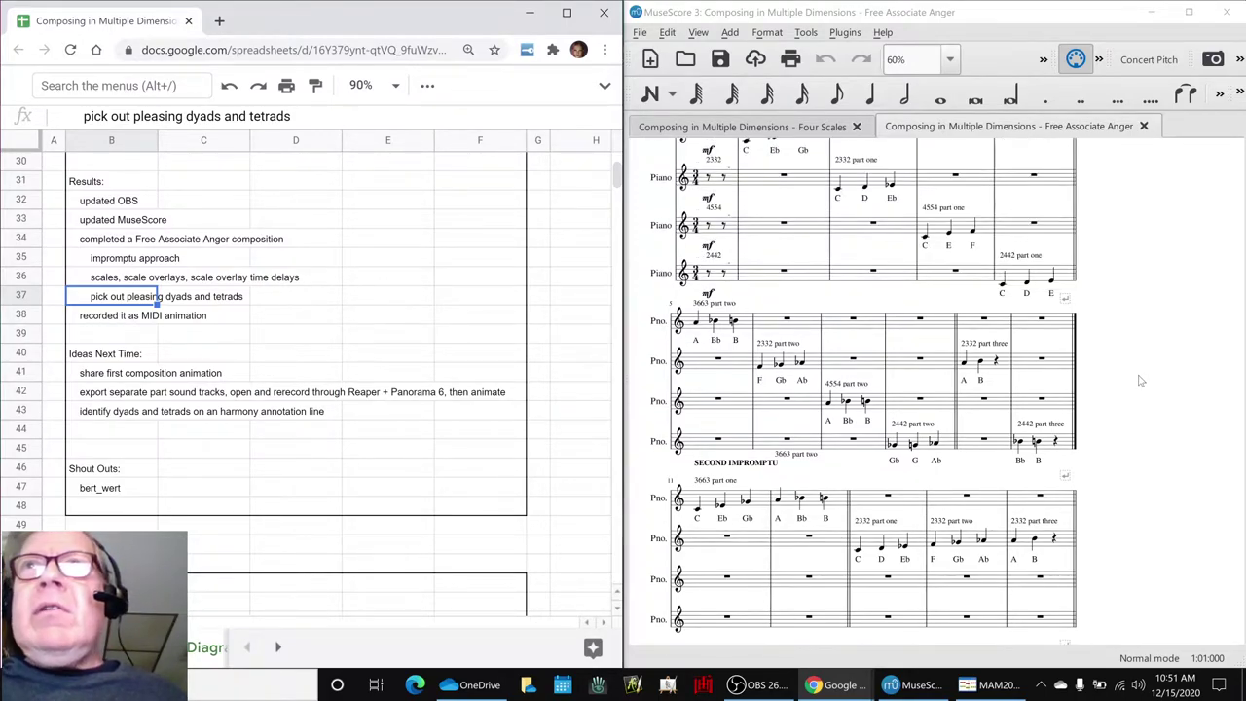
scroll(338, 474, "right", 4)
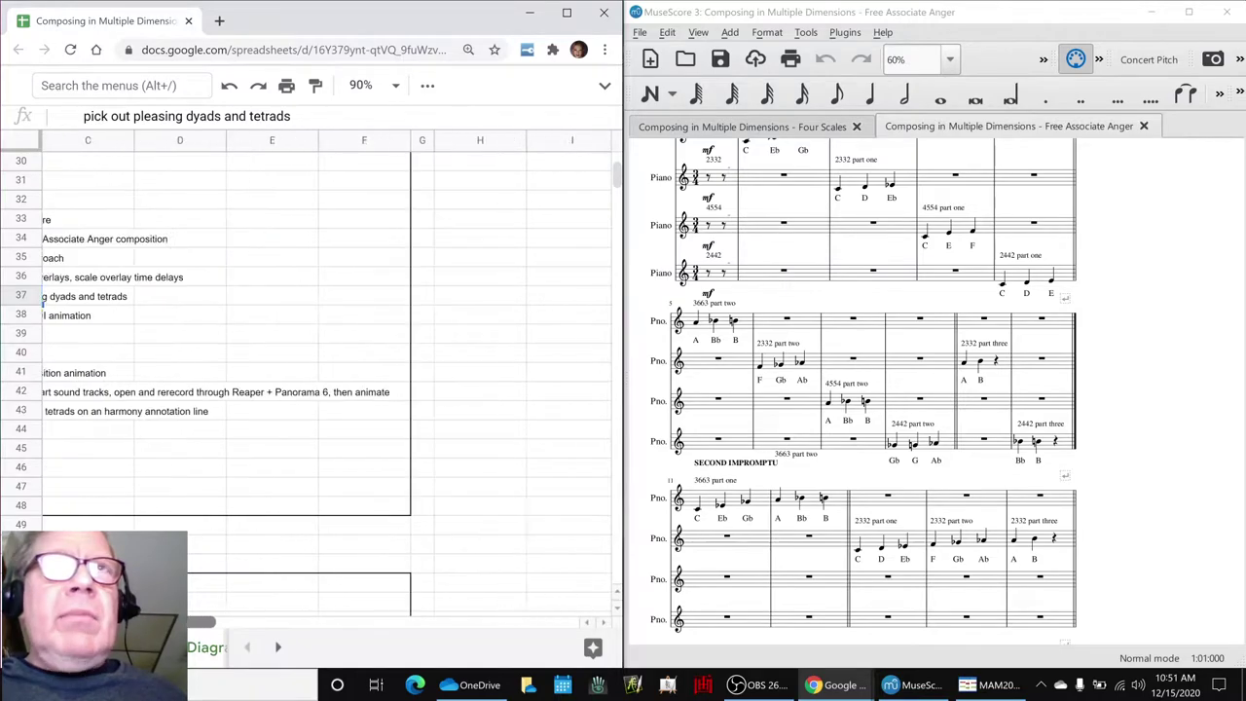
scroll(339, 474, "up", 5)
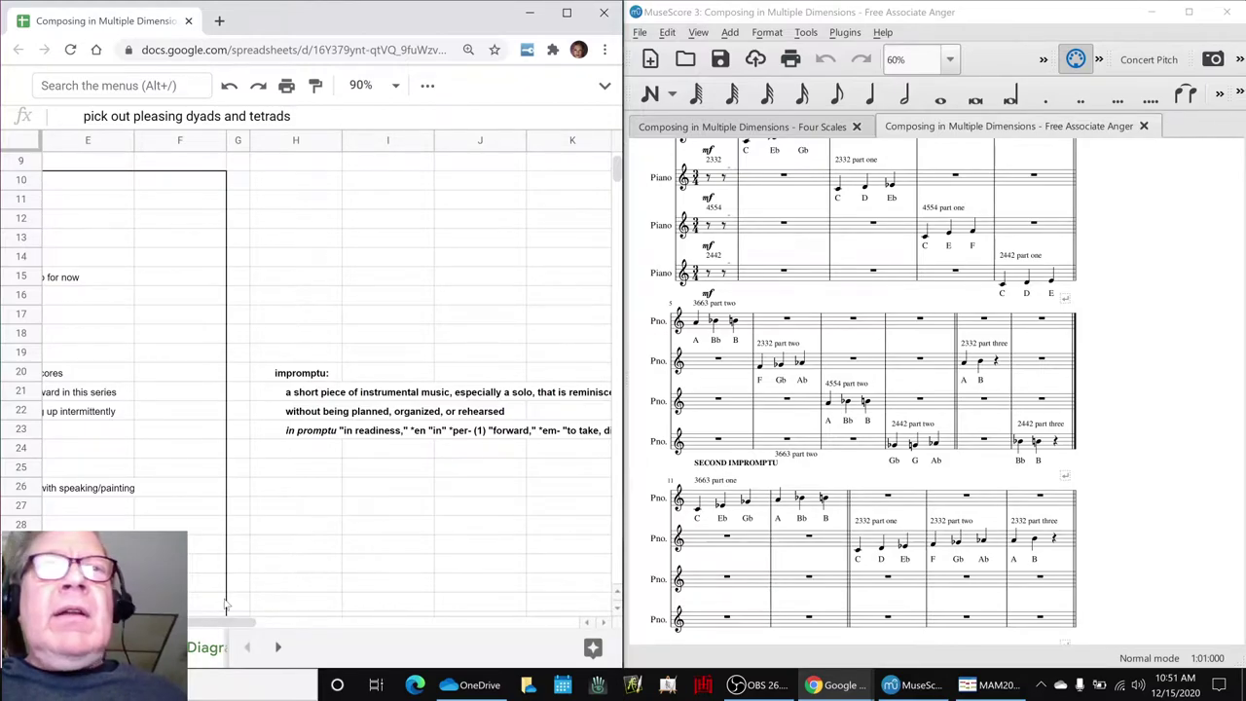
left_click(324, 430)
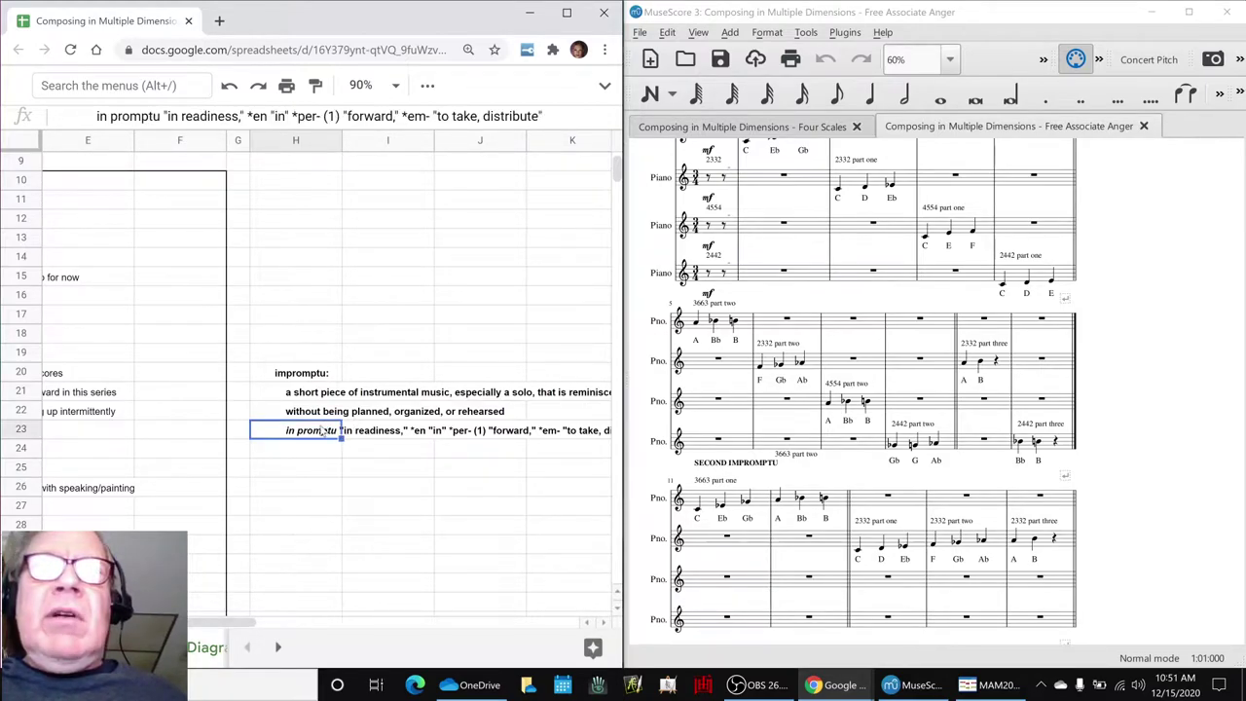
left_click(310, 466)
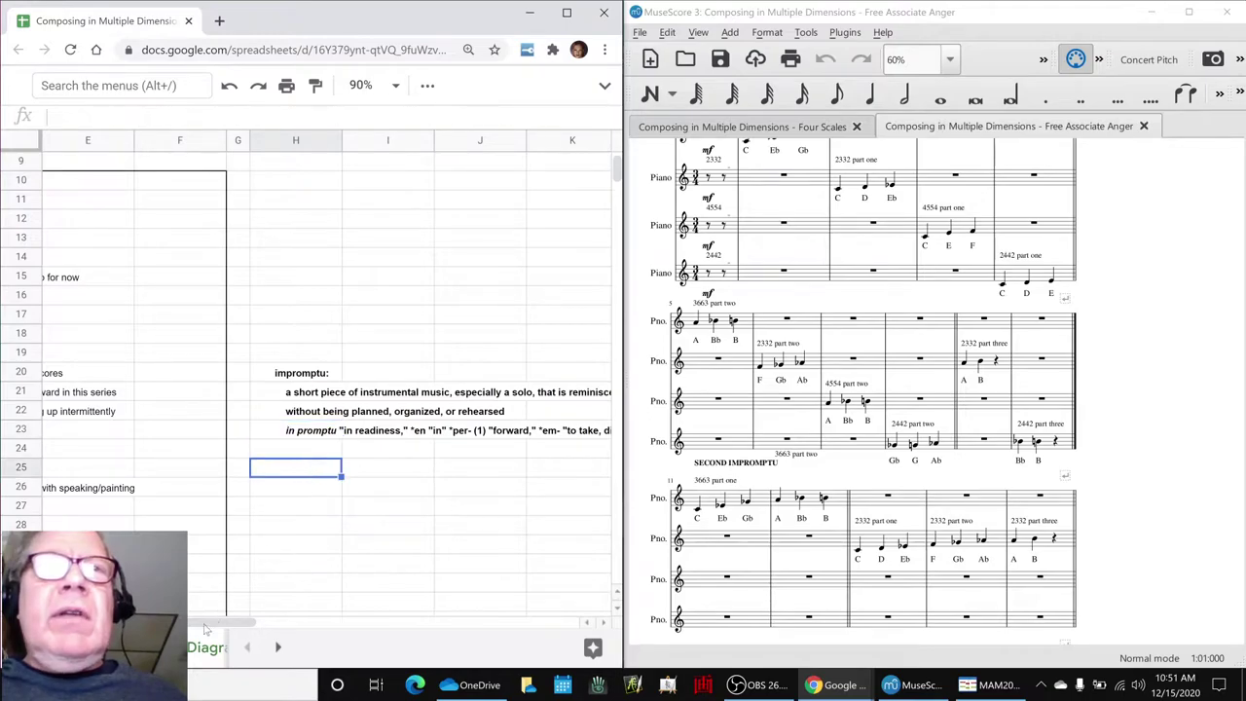
left_click_drag(201, 623, 127, 623)
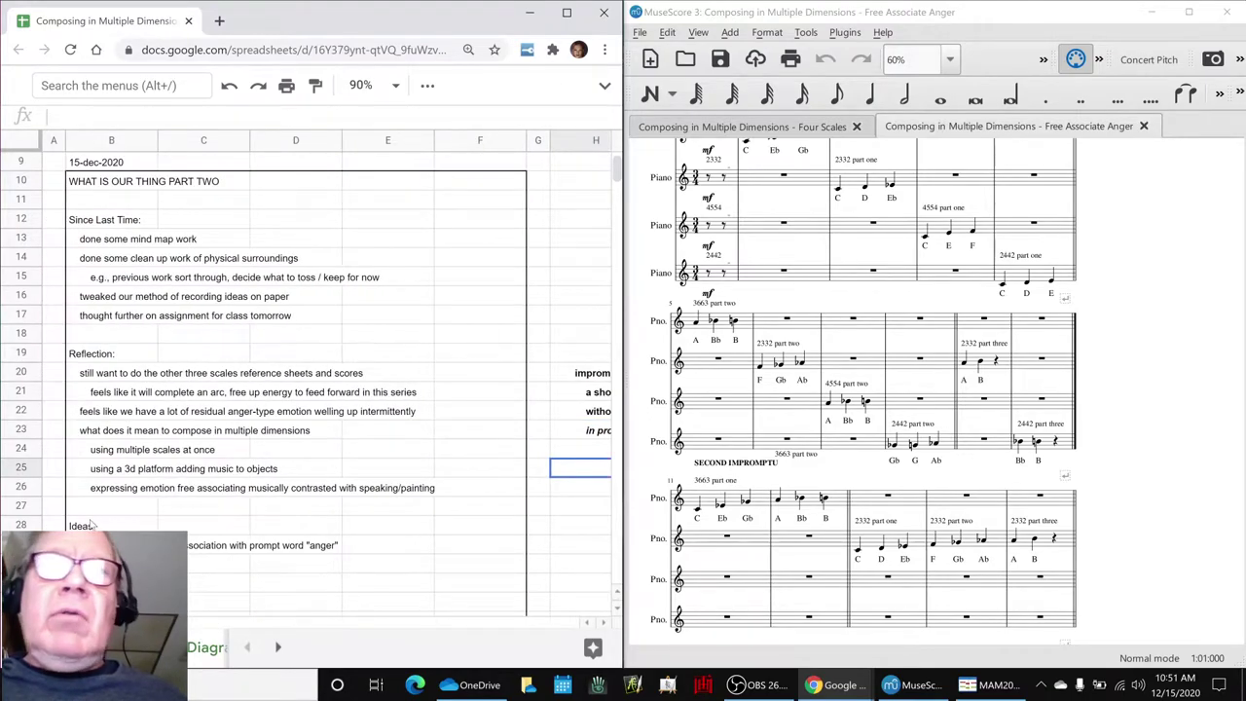
left_click(1187, 285)
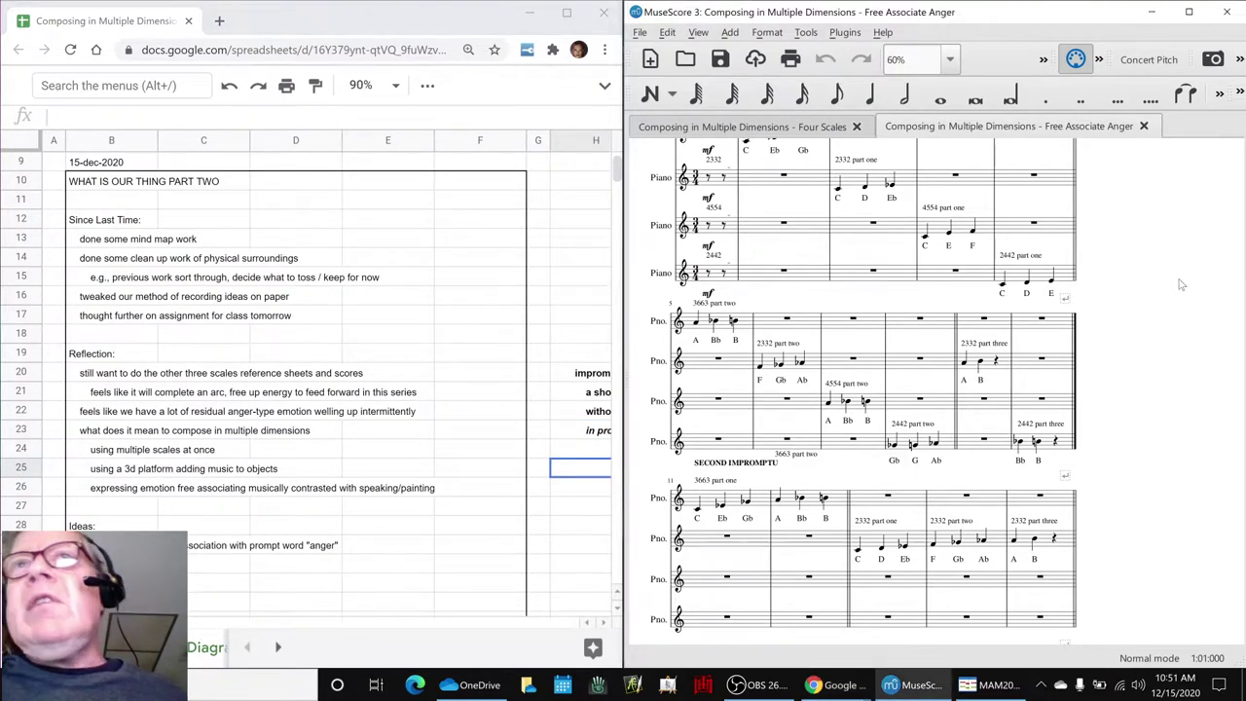
scroll(1179, 284, "up", 1)
scroll(1179, 284, "up", 1)
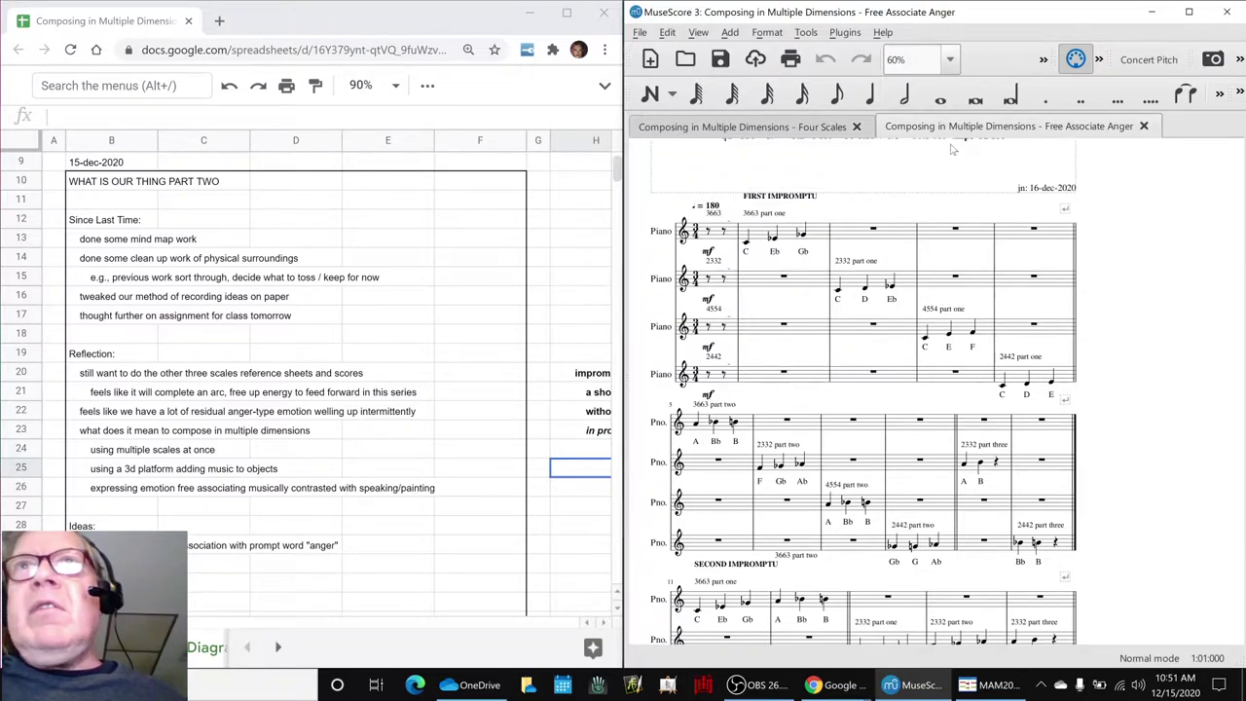
left_click(783, 128)
scroll(840, 345, "down", 3)
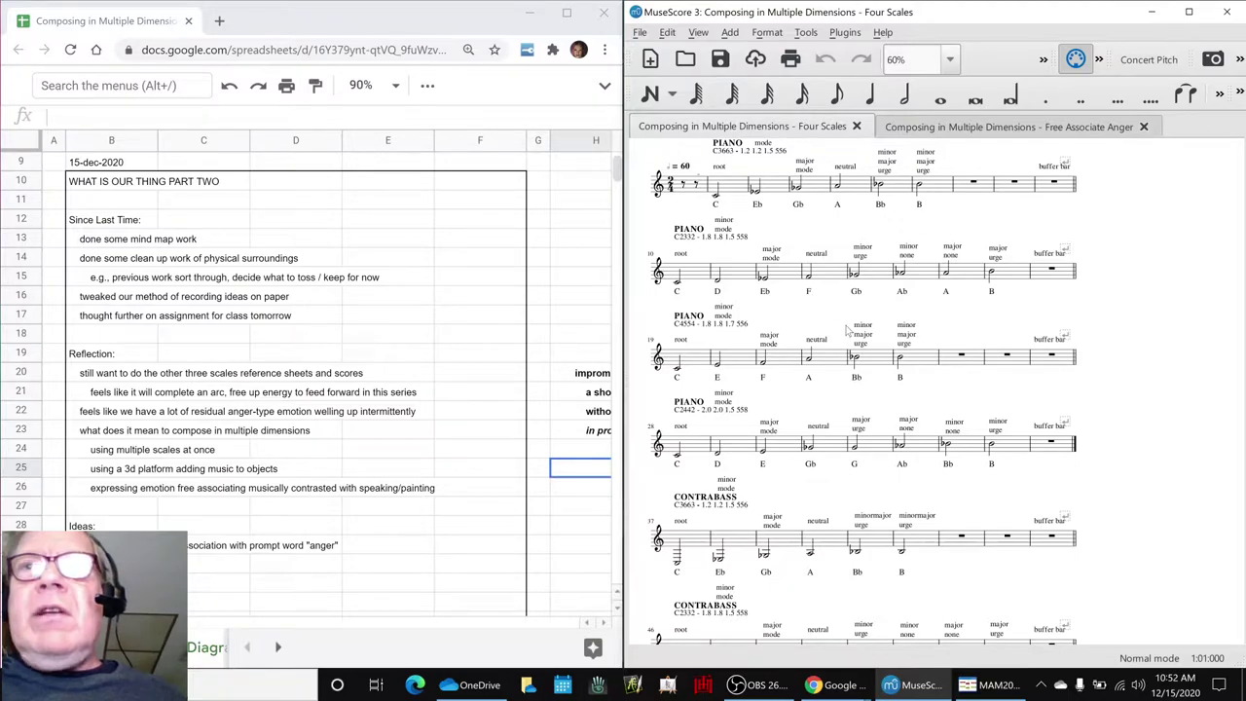
scroll(845, 331, "up", 3)
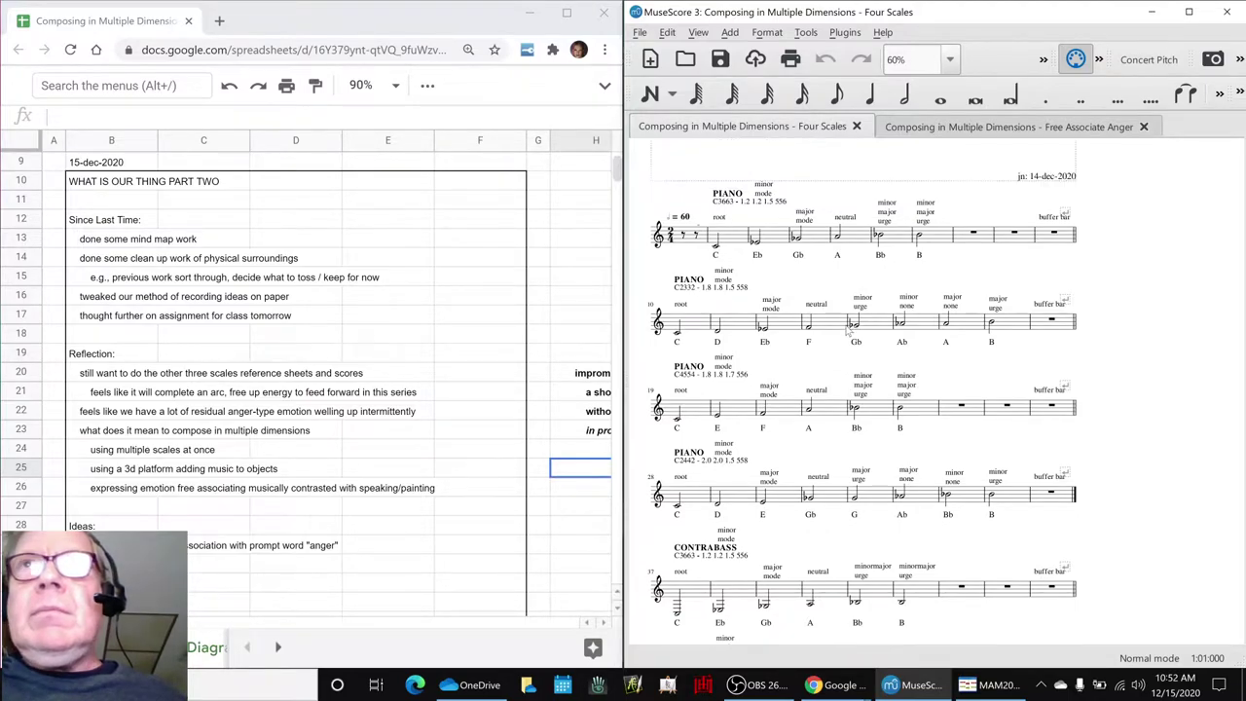
left_click(923, 131)
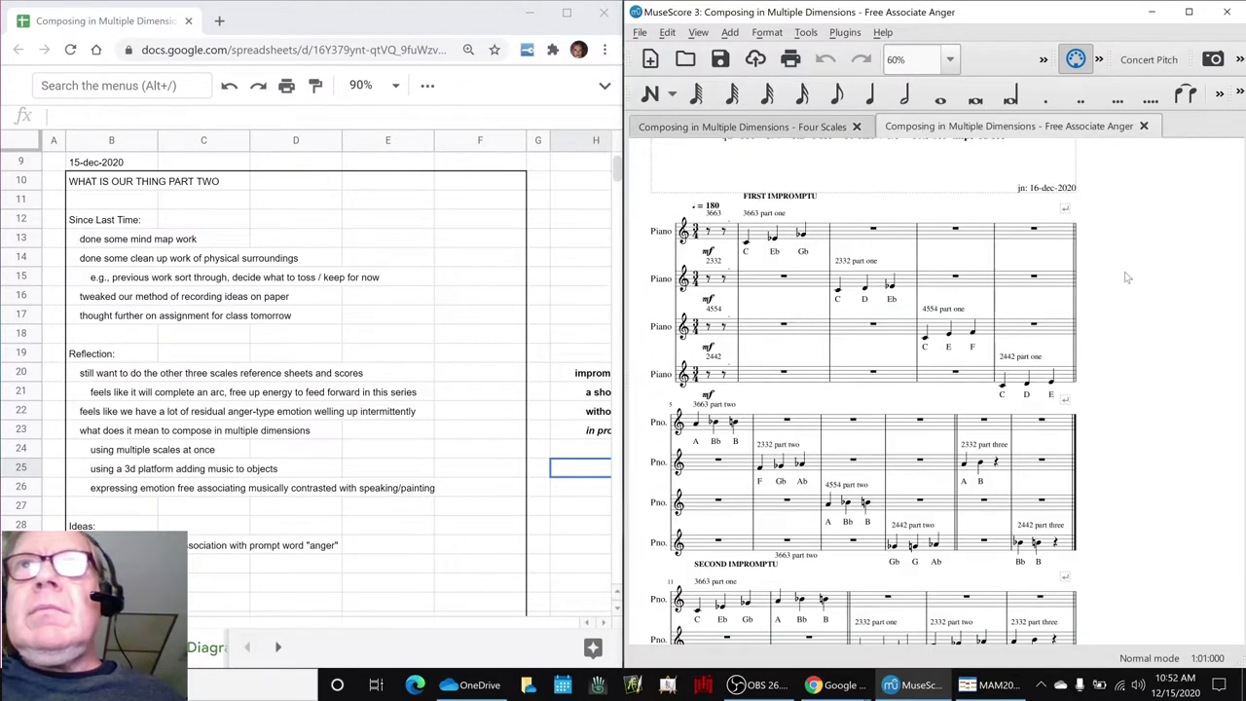
scroll(1152, 299, "up", 2)
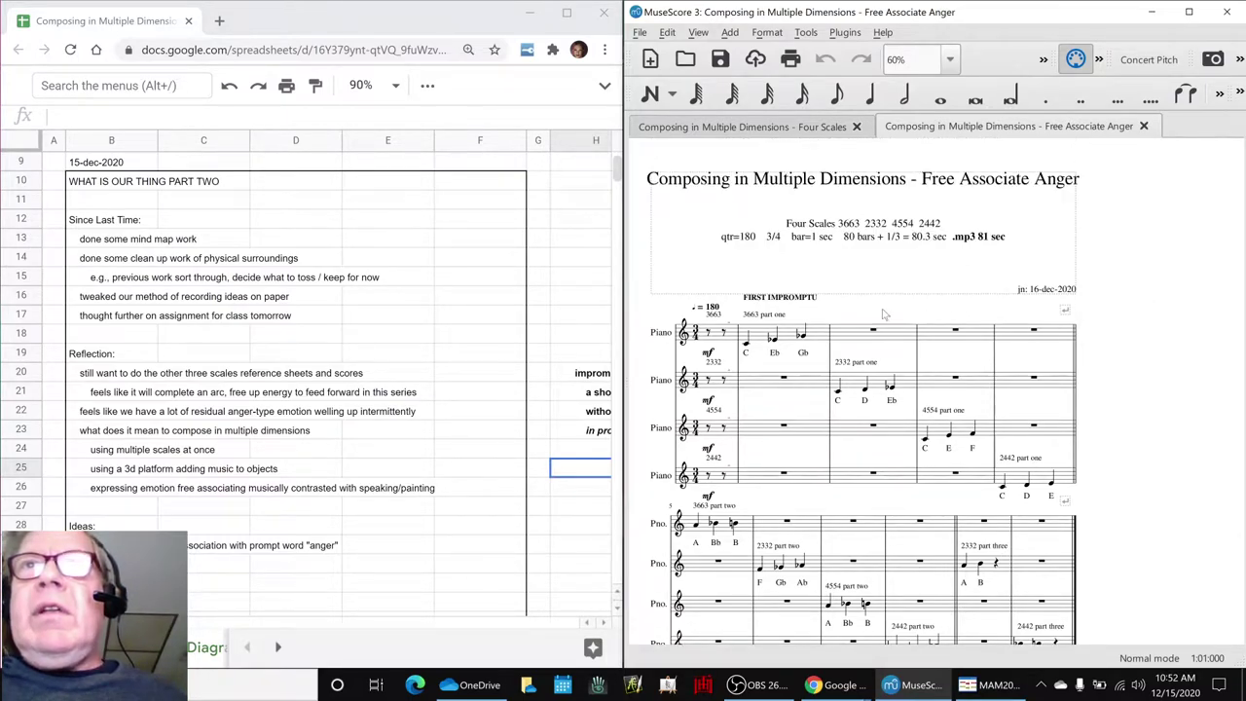
left_click(712, 314)
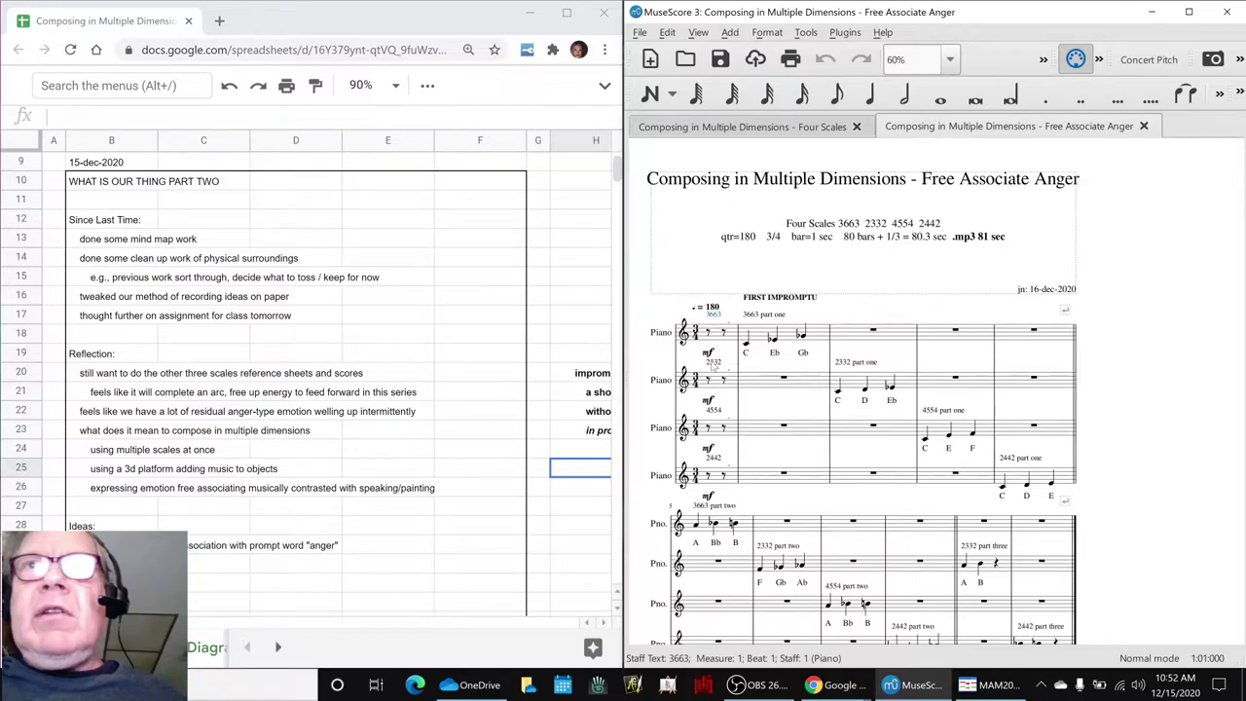
left_click(714, 364)
left_click(717, 410)
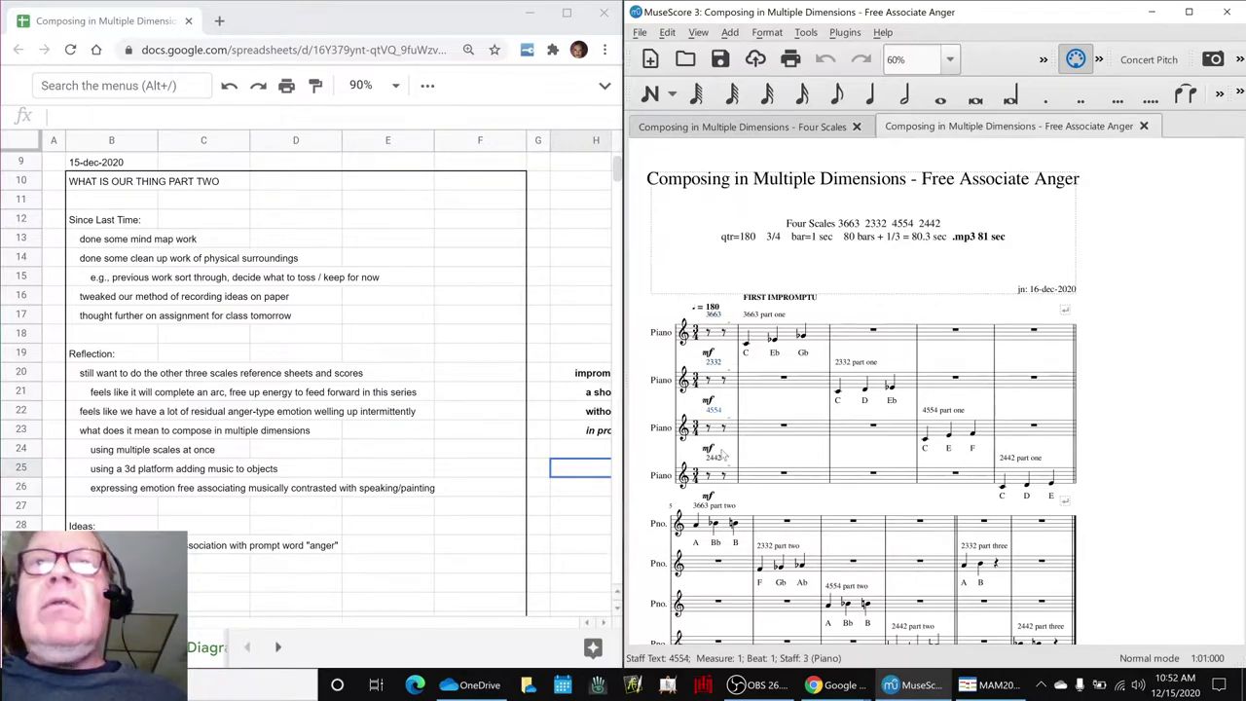
left_click(721, 464)
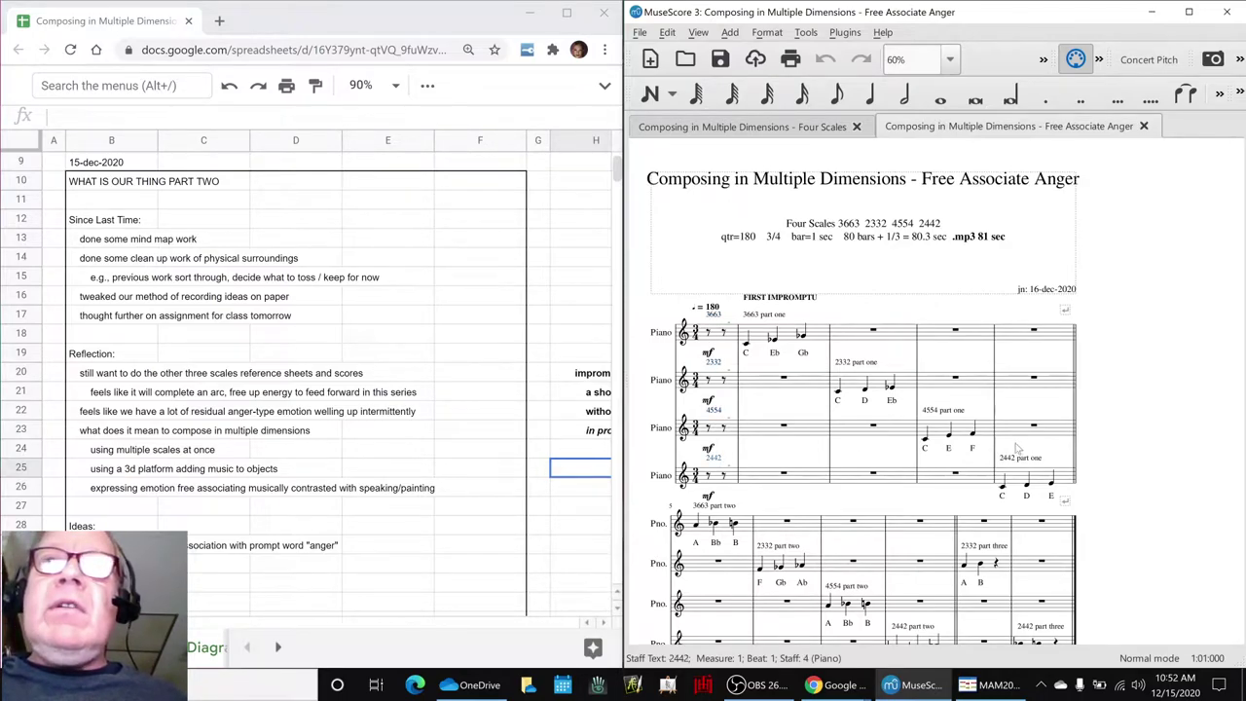
left_click(1182, 430)
scroll(1174, 407, "down", 3)
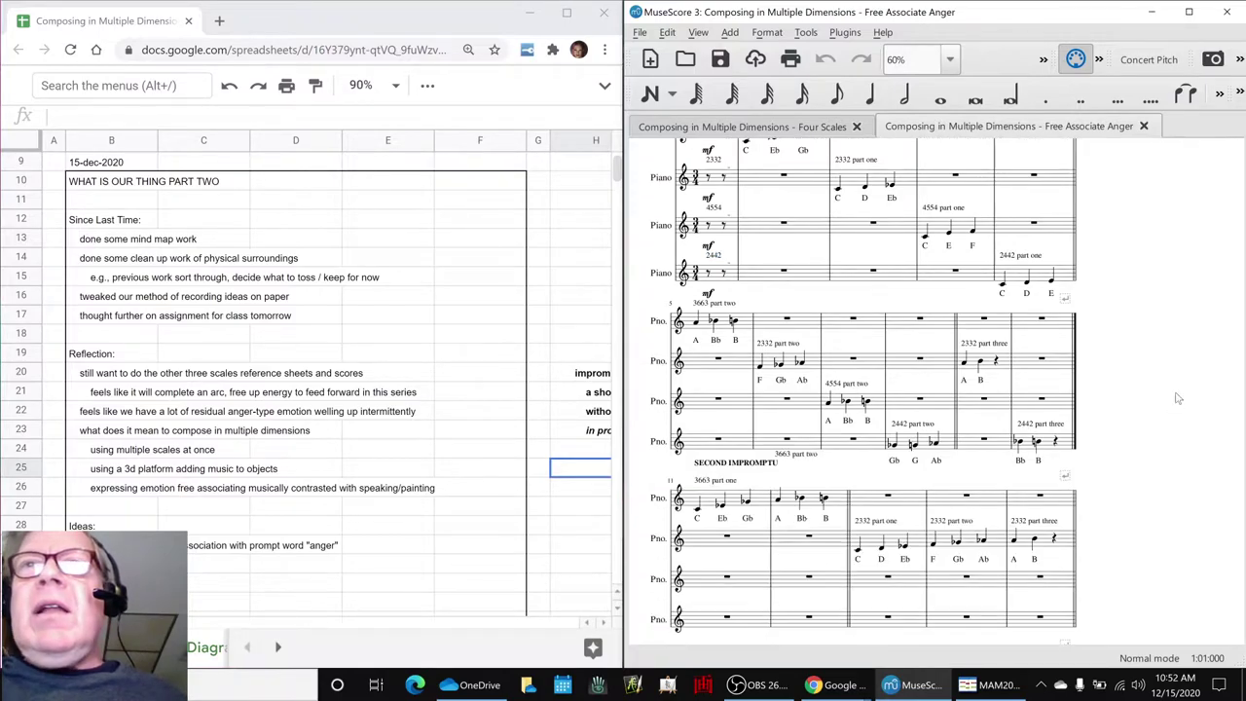
scroll(1179, 394, "down", 7)
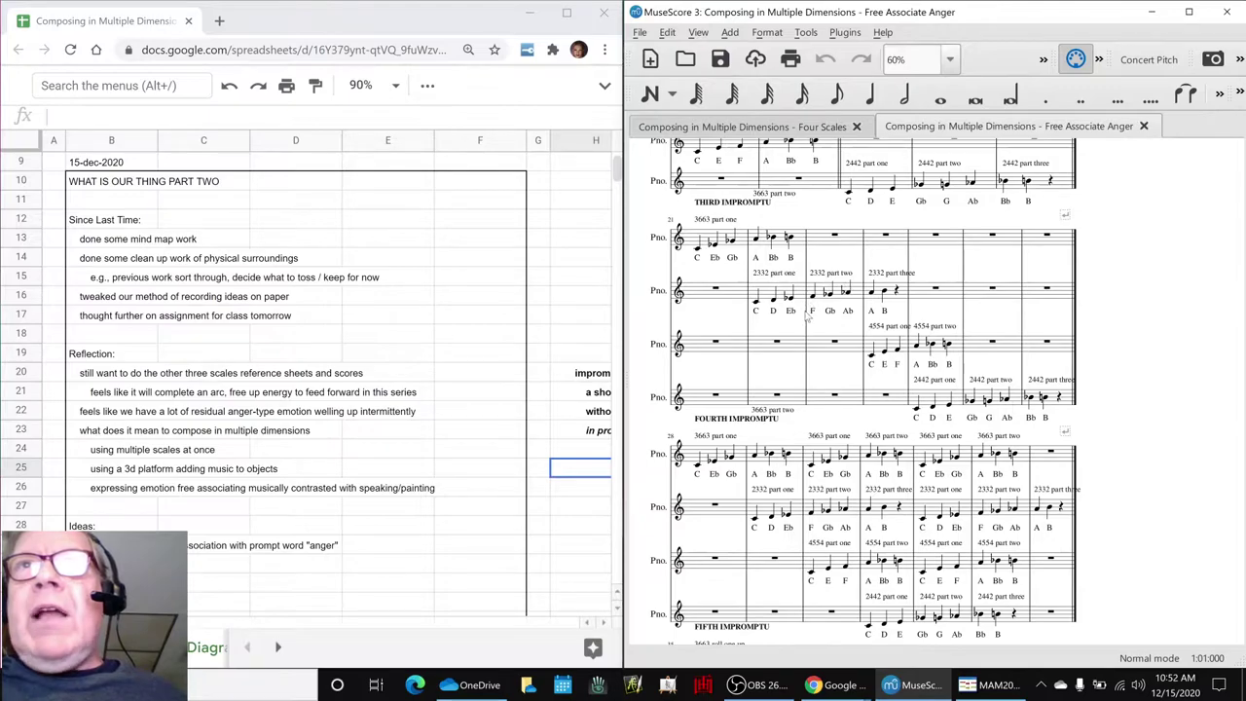
scroll(1166, 360, "down", 3)
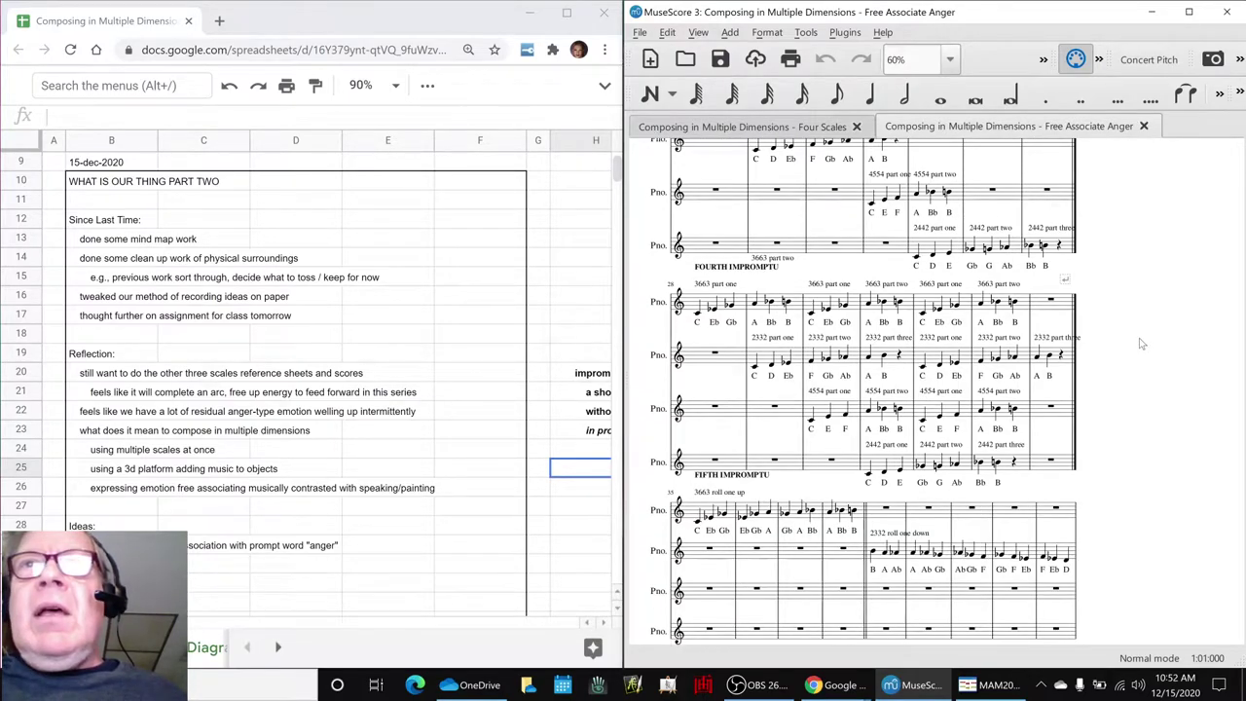
scroll(1141, 343, "down", 8)
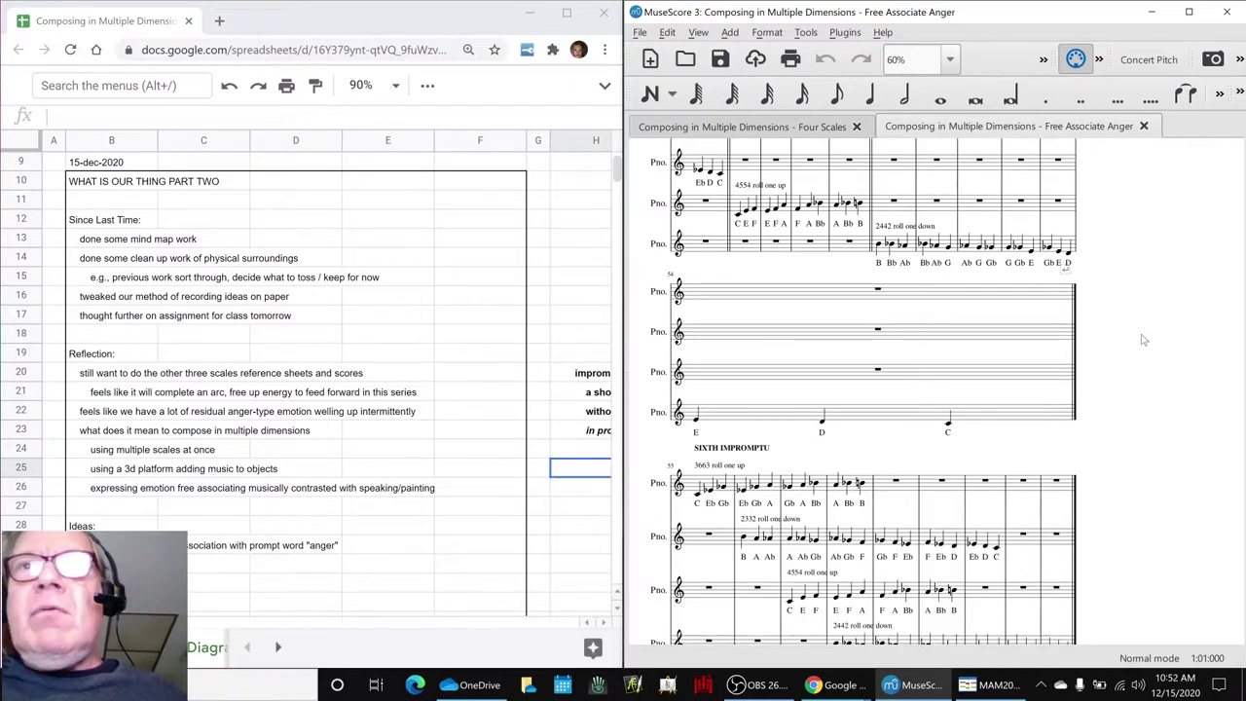
scroll(1143, 340, "down", 6)
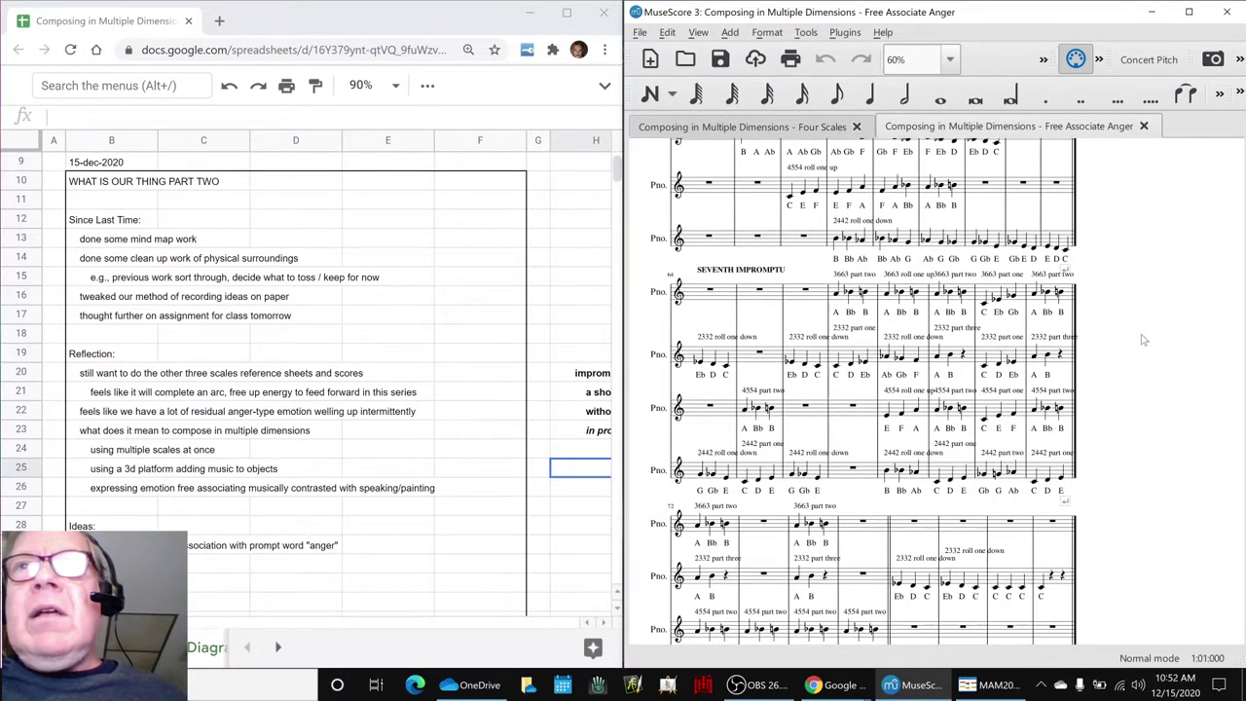
scroll(1143, 339, "down", 6)
scroll(1143, 339, "down", 1)
scroll(1141, 340, "up", 2)
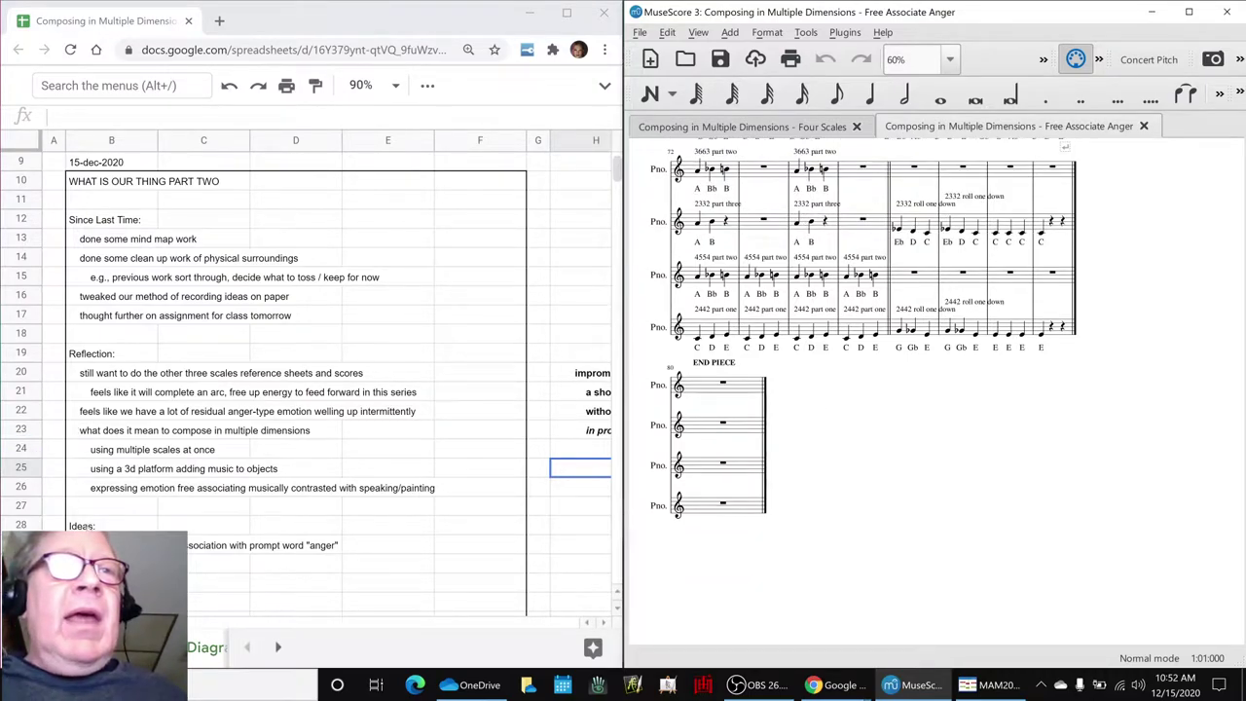
left_click(117, 545)
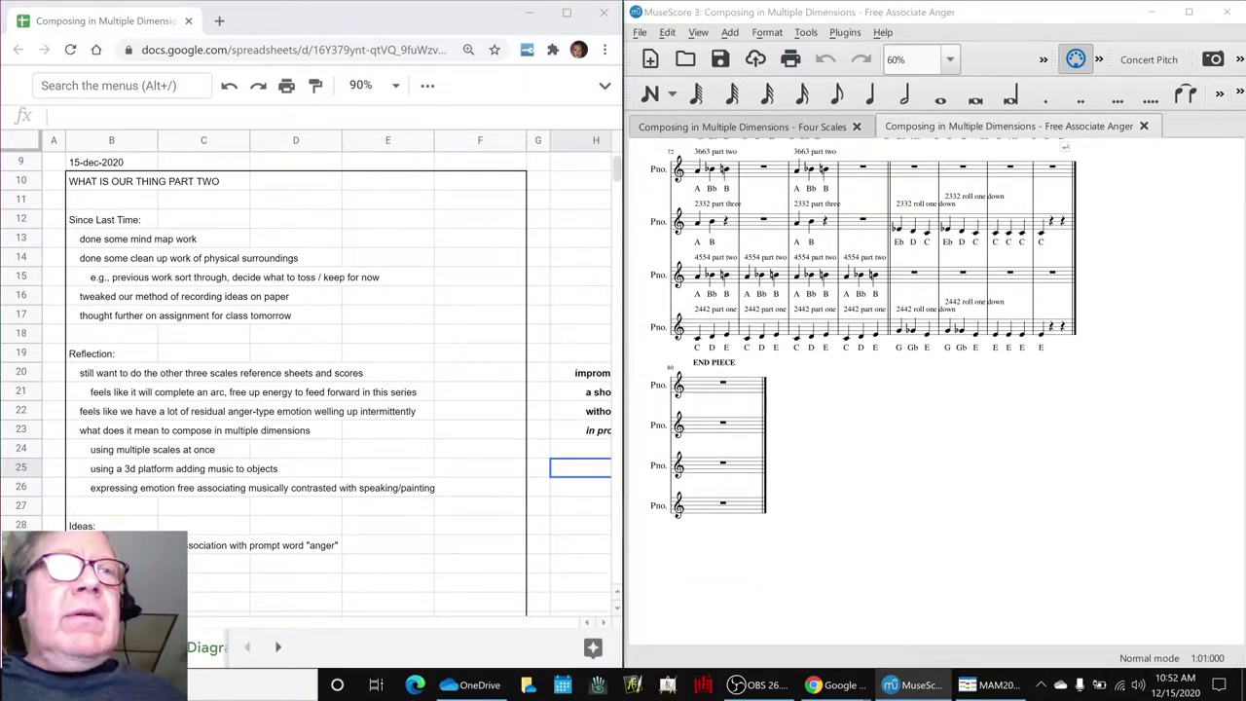
scroll(68, 346, "down", 7)
scroll(68, 345, "up", 2)
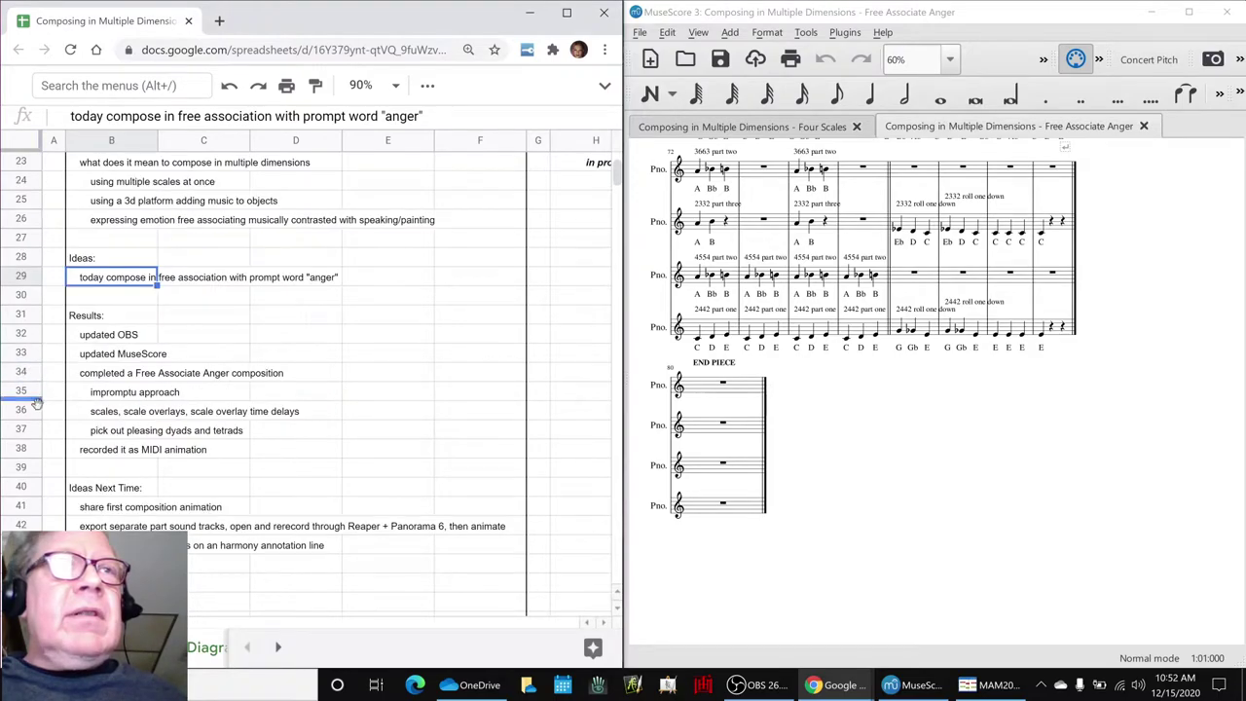
left_click(80, 454)
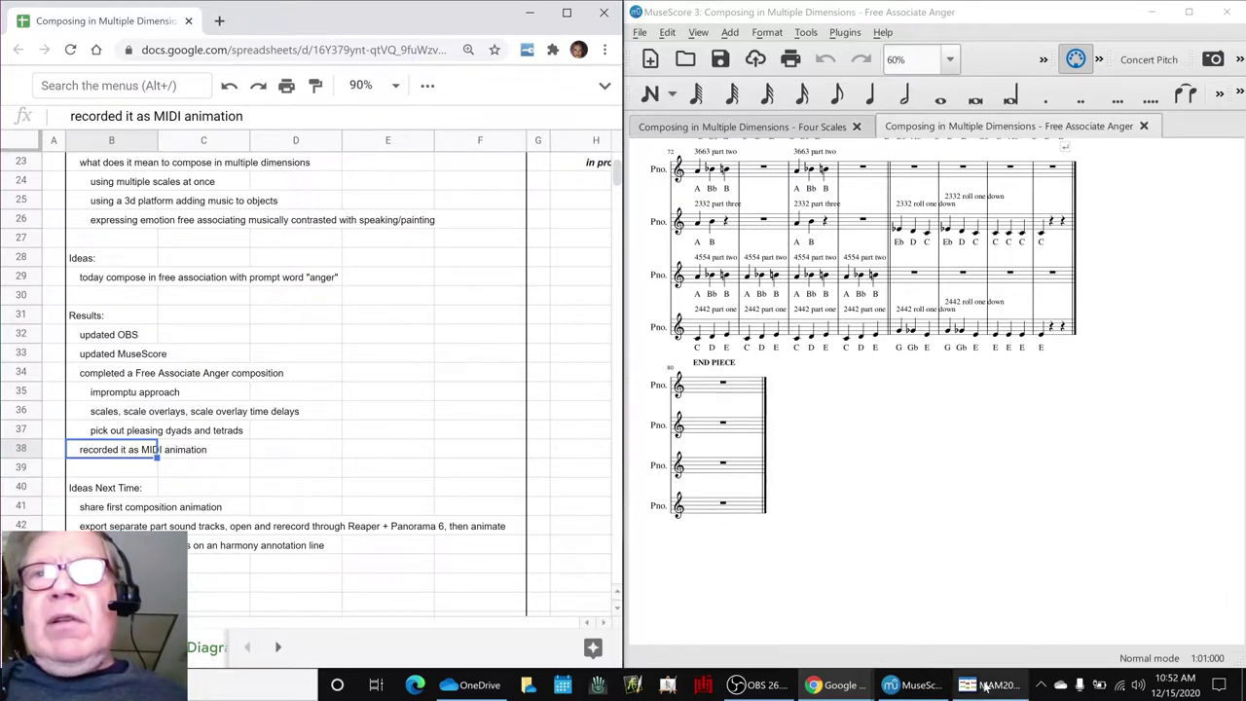
mouse_move(985, 687)
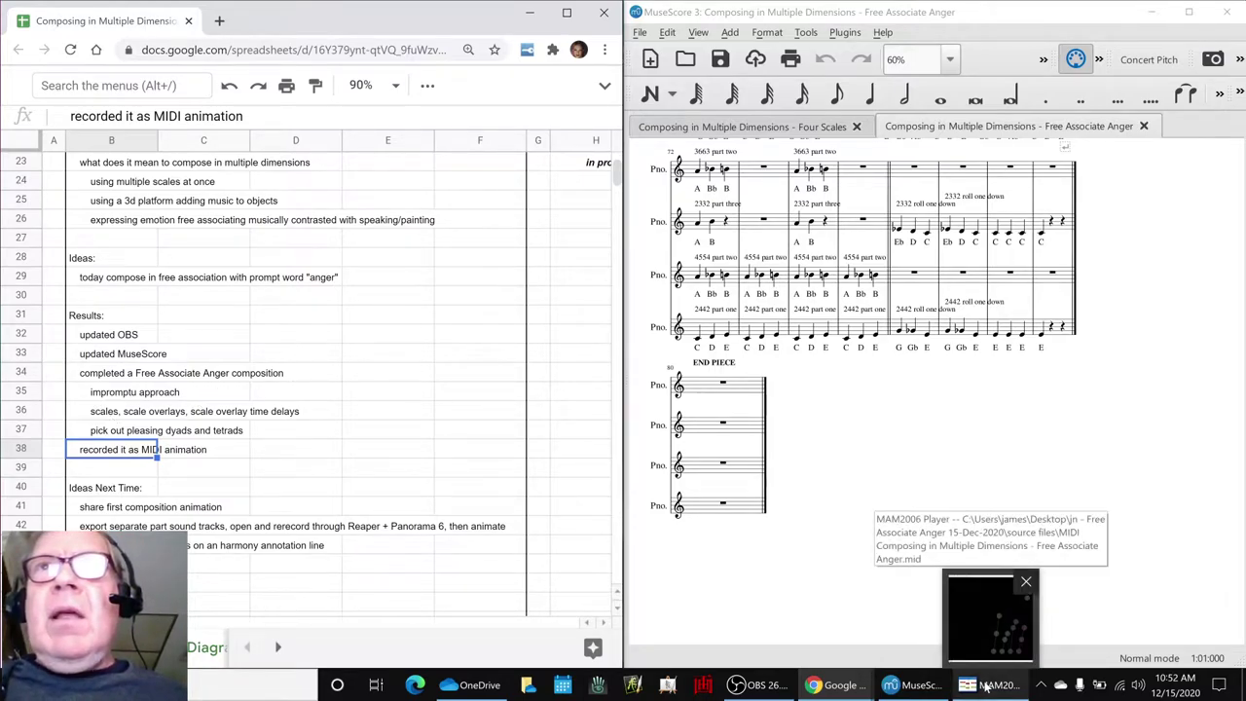
left_click(985, 687)
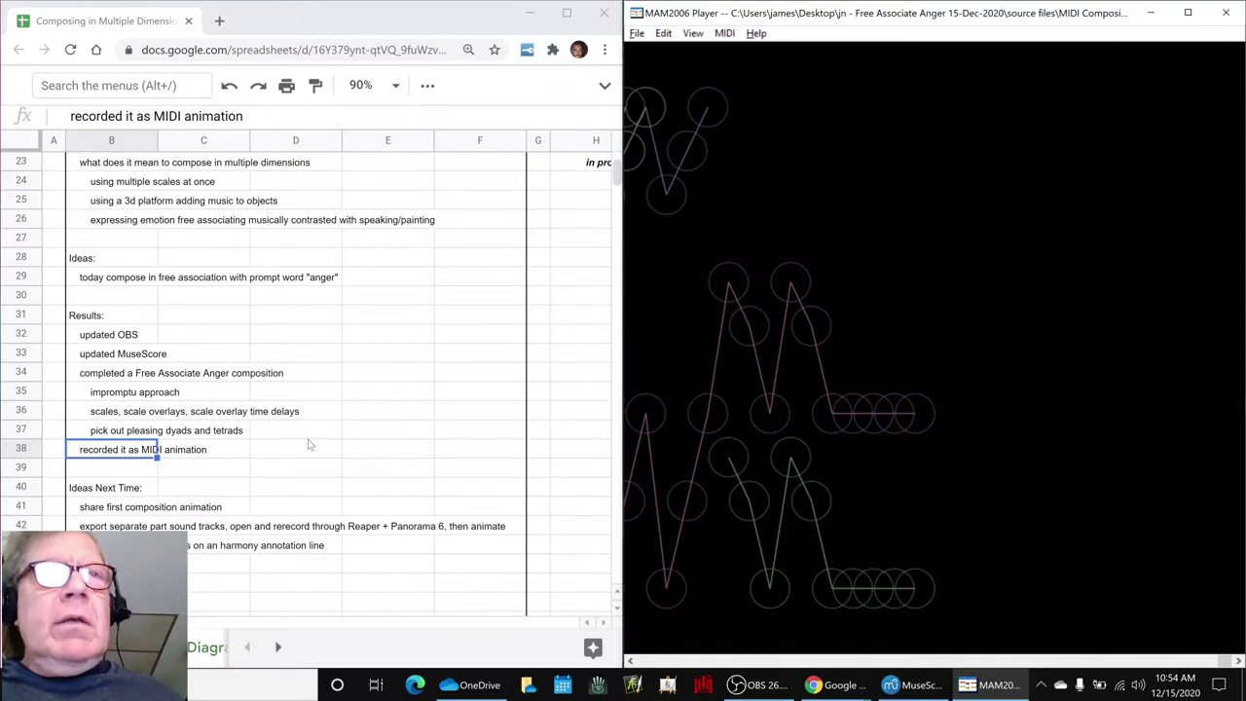
Watch the Free Associate Anger MIDI animation play through to its final sustained notes
scroll(251, 477, "down", 2)
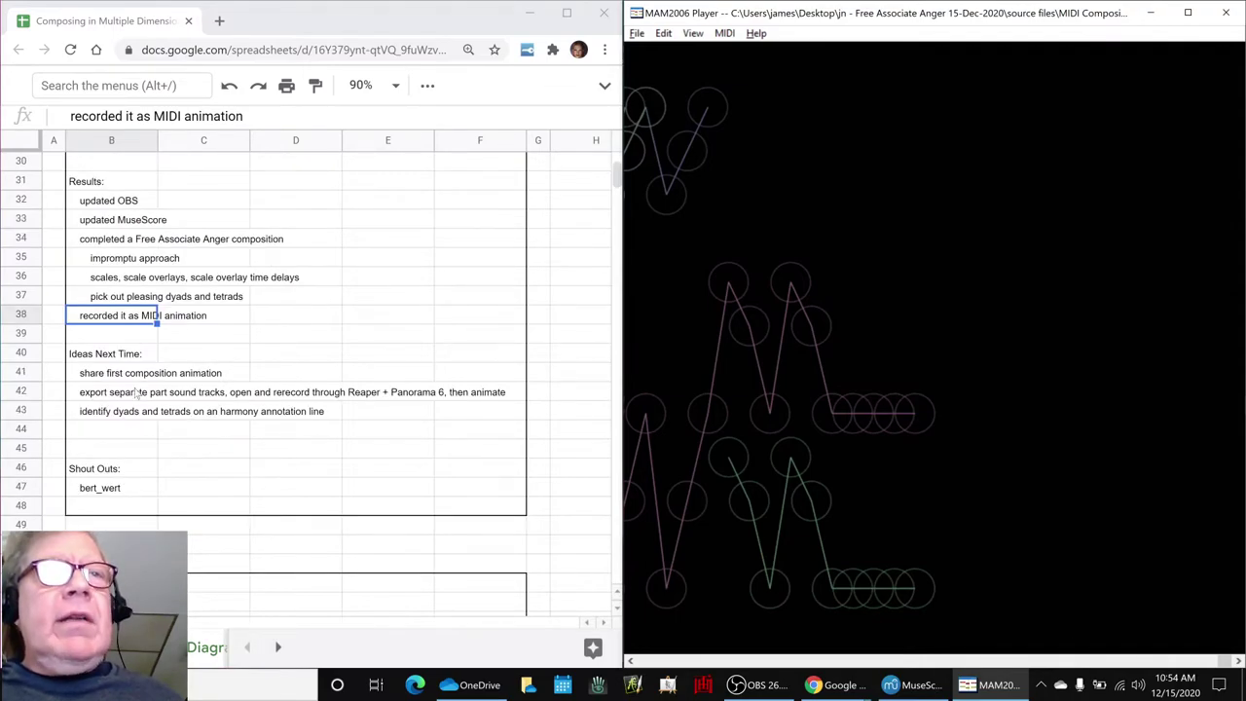
left_click(102, 378)
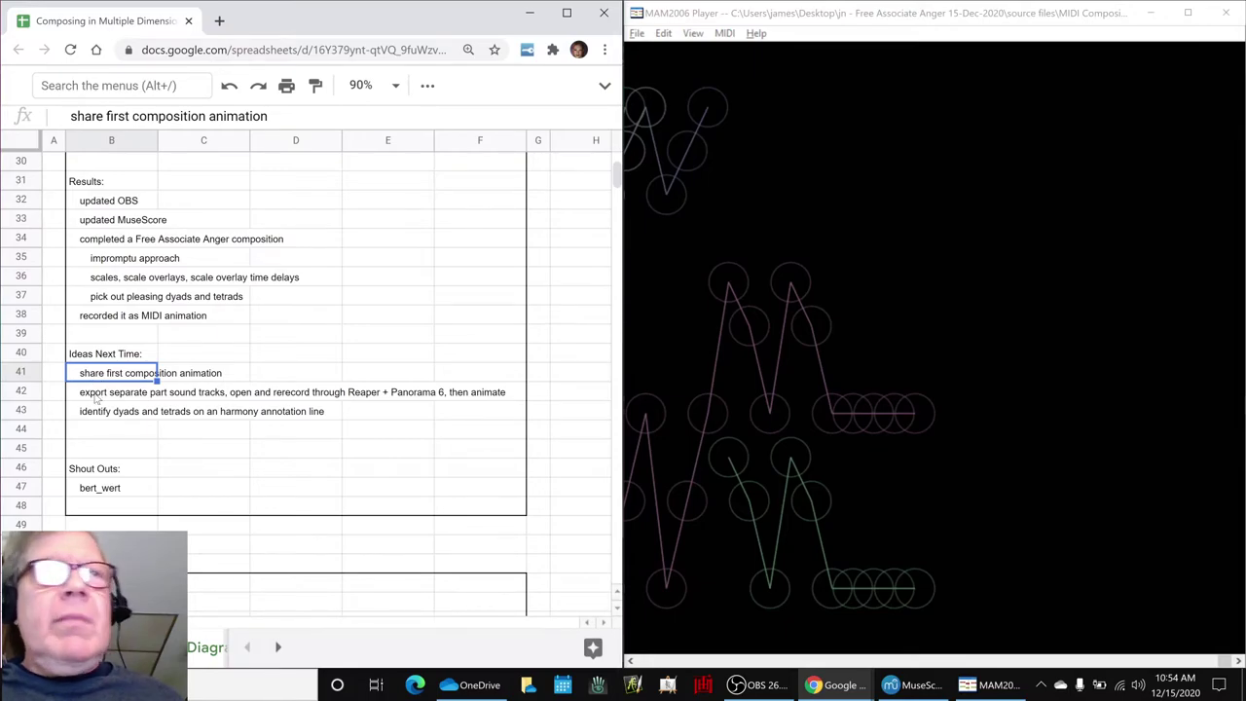
left_click(96, 396)
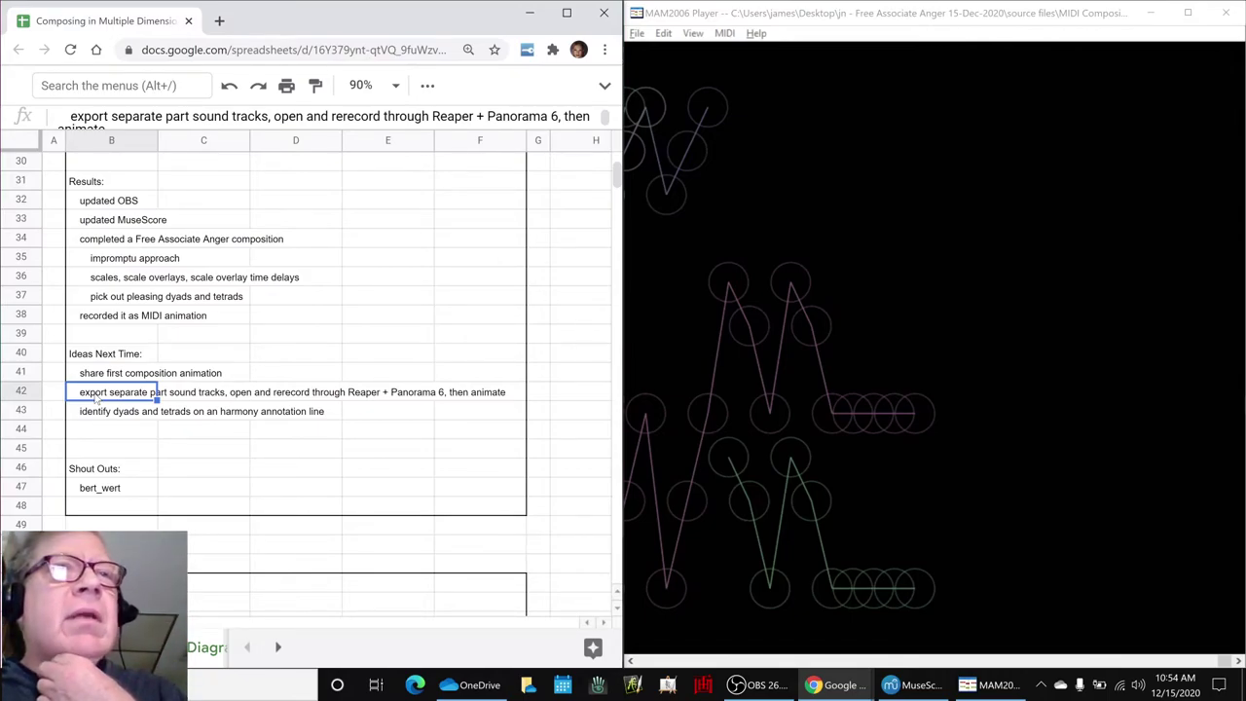
key("alt+Tab")
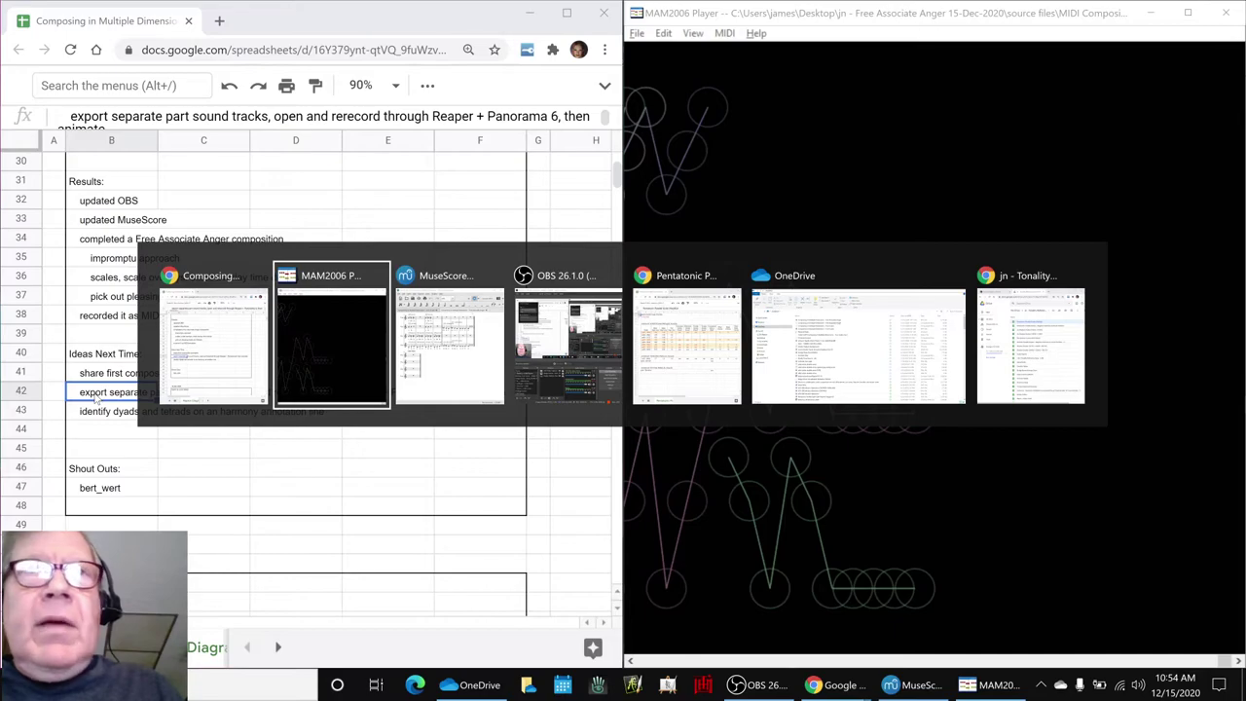
key("alt+Tab")
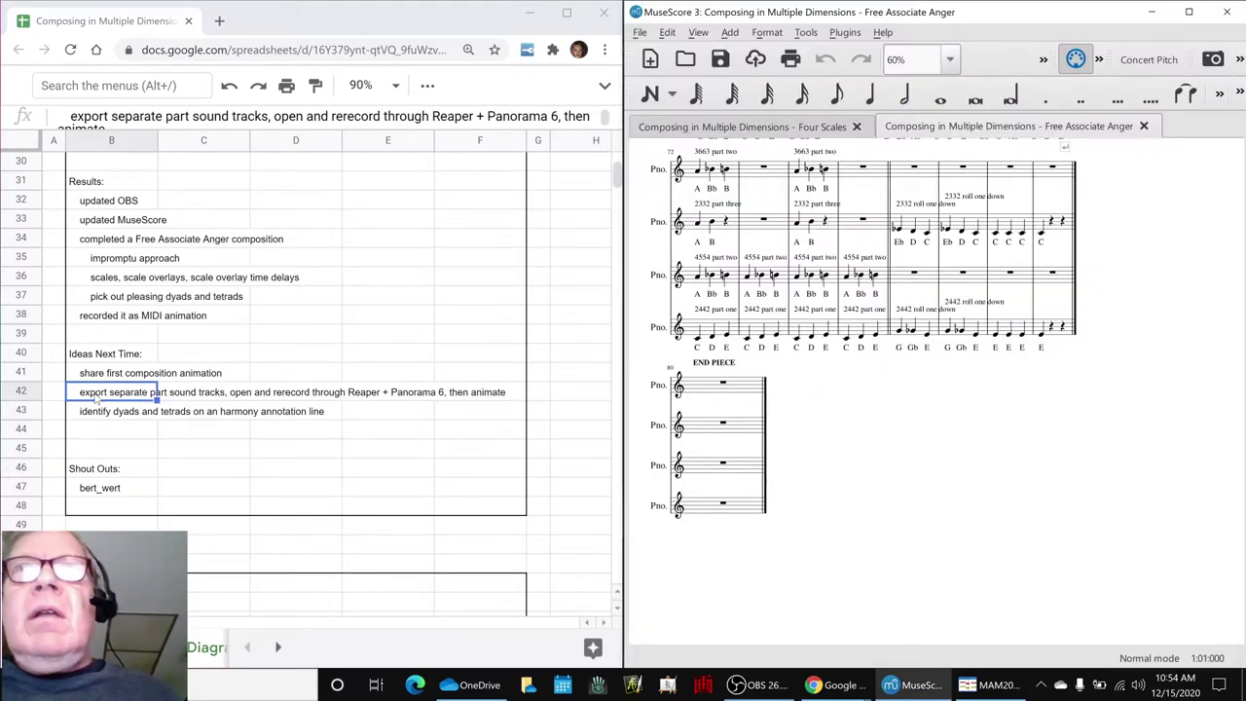
left_click(903, 178)
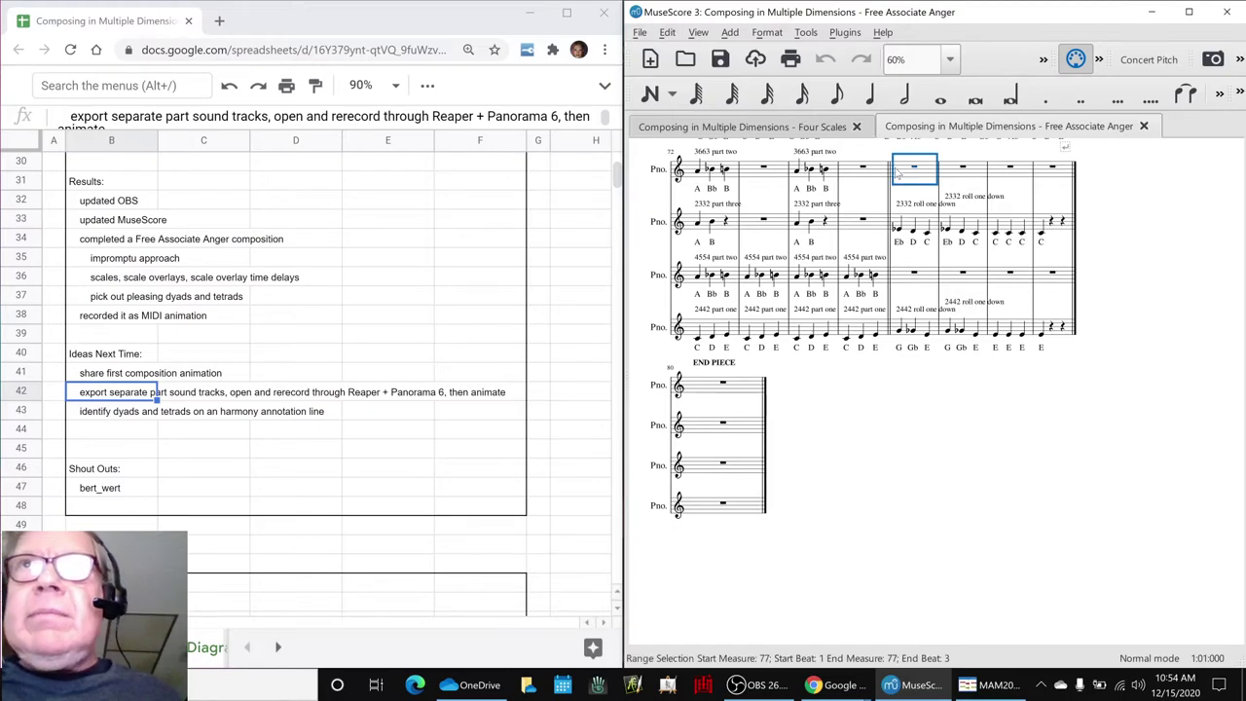
key("space")
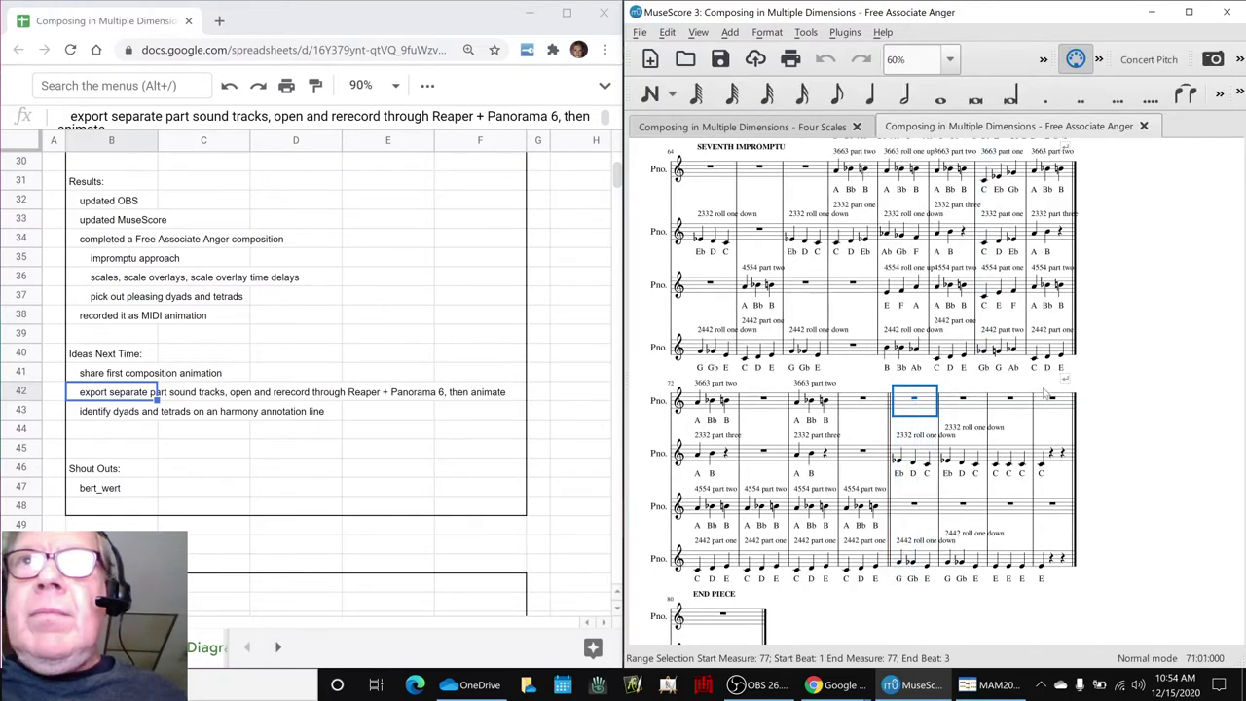
left_click(746, 407)
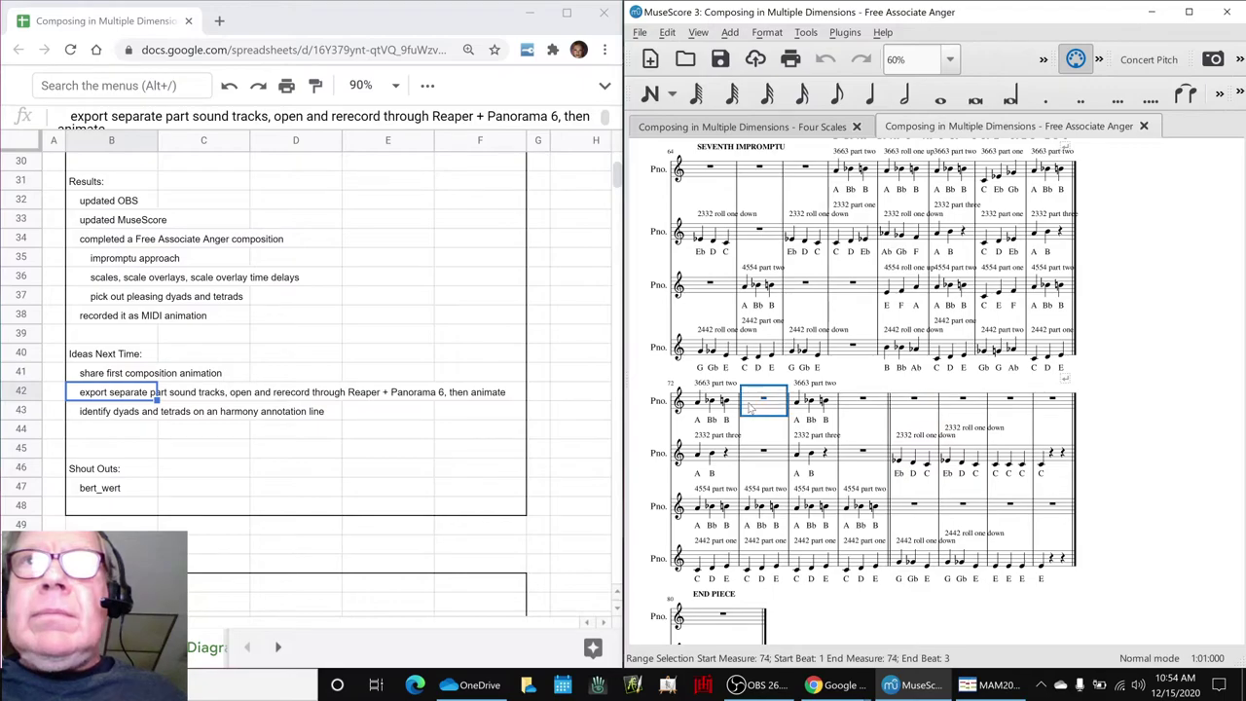
key("space")
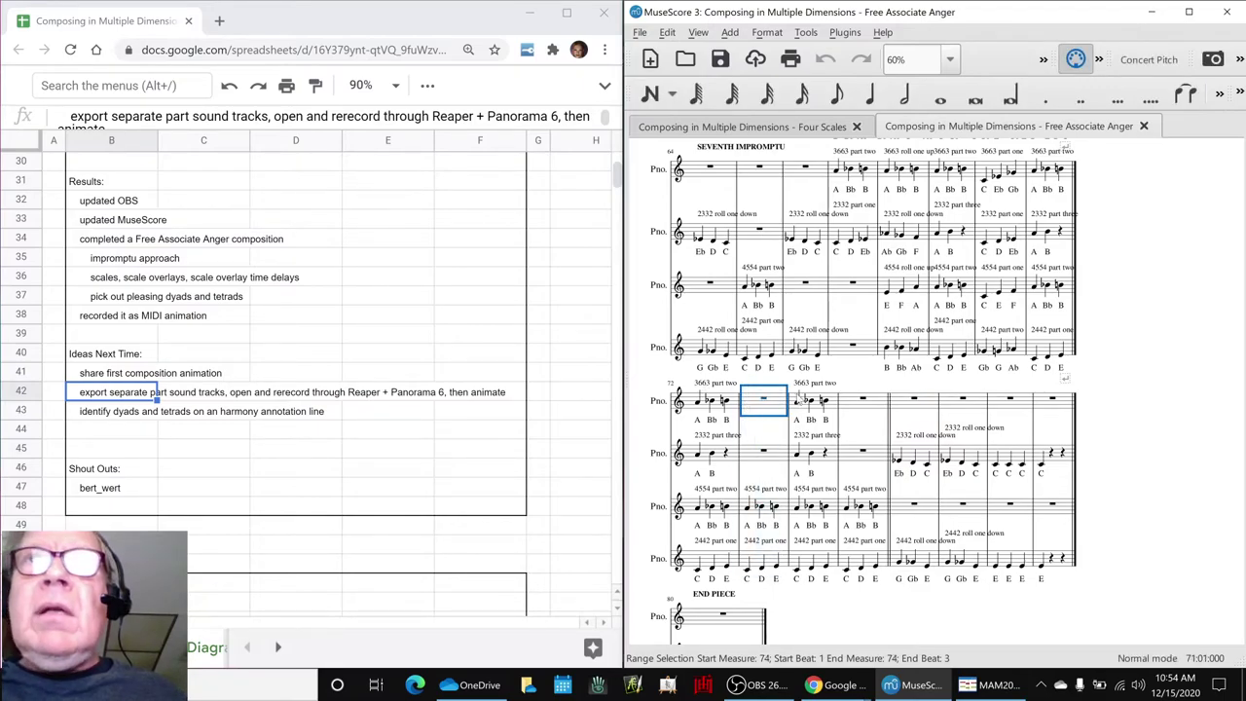
left_click(888, 175)
key("space")
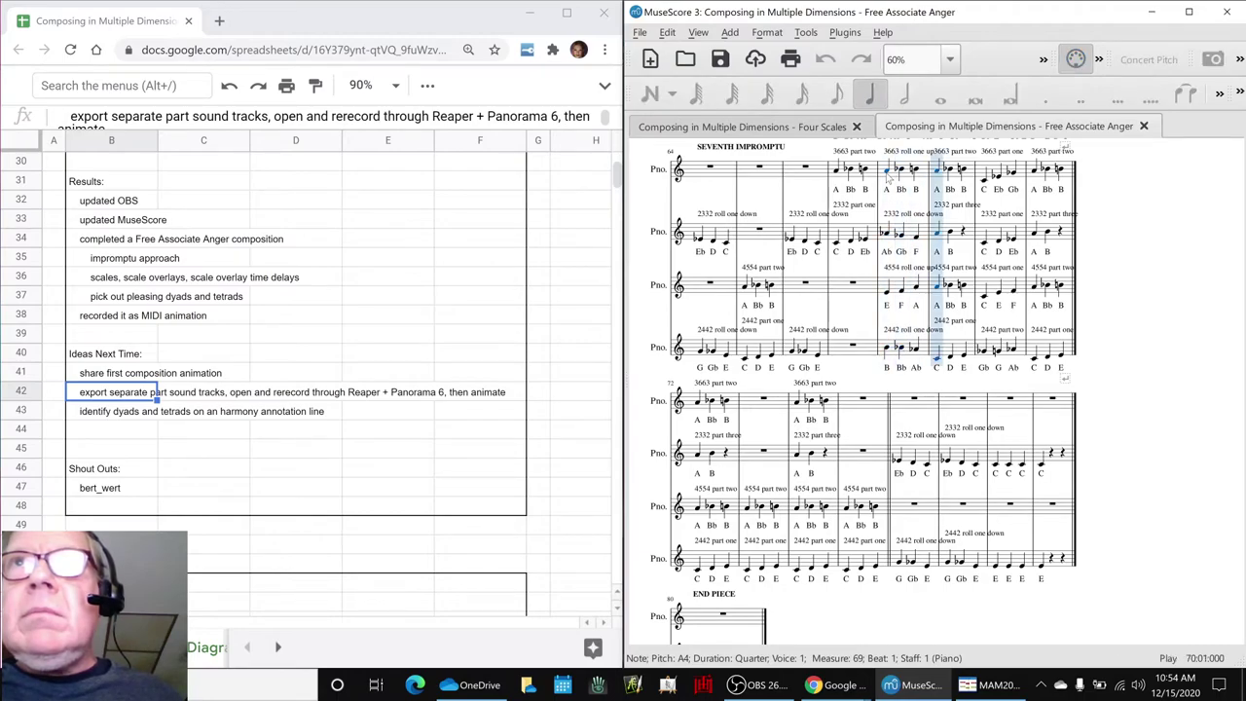
key("space")
key("space")
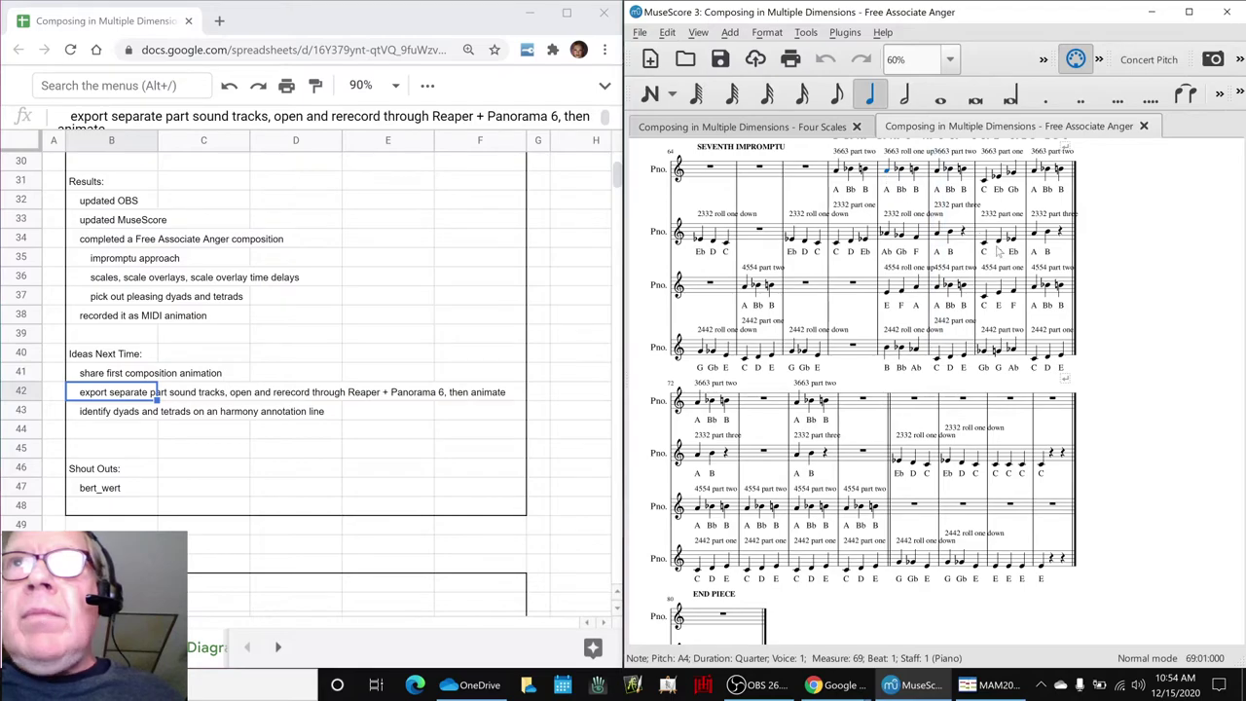
key("Escape")
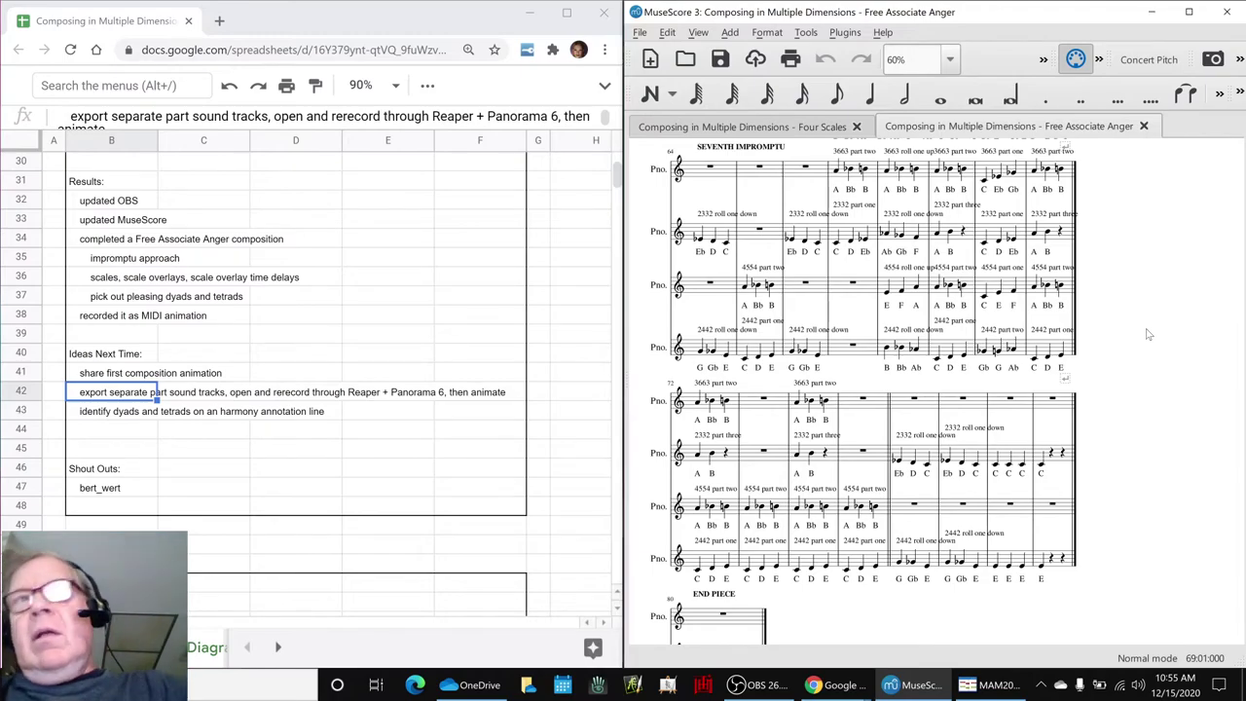
Add 'do the chord concordance showing what different chord functions are in each scale' in B44
left_click(89, 431)
key("Return")
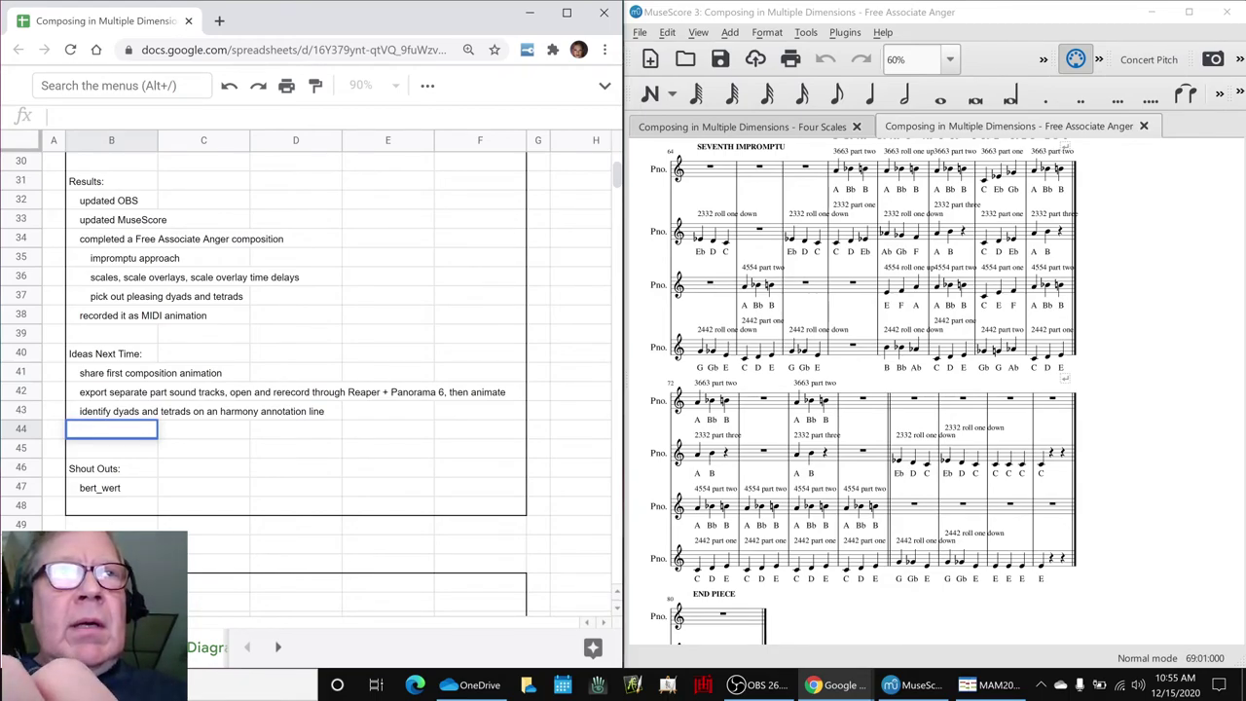
type("do the ")
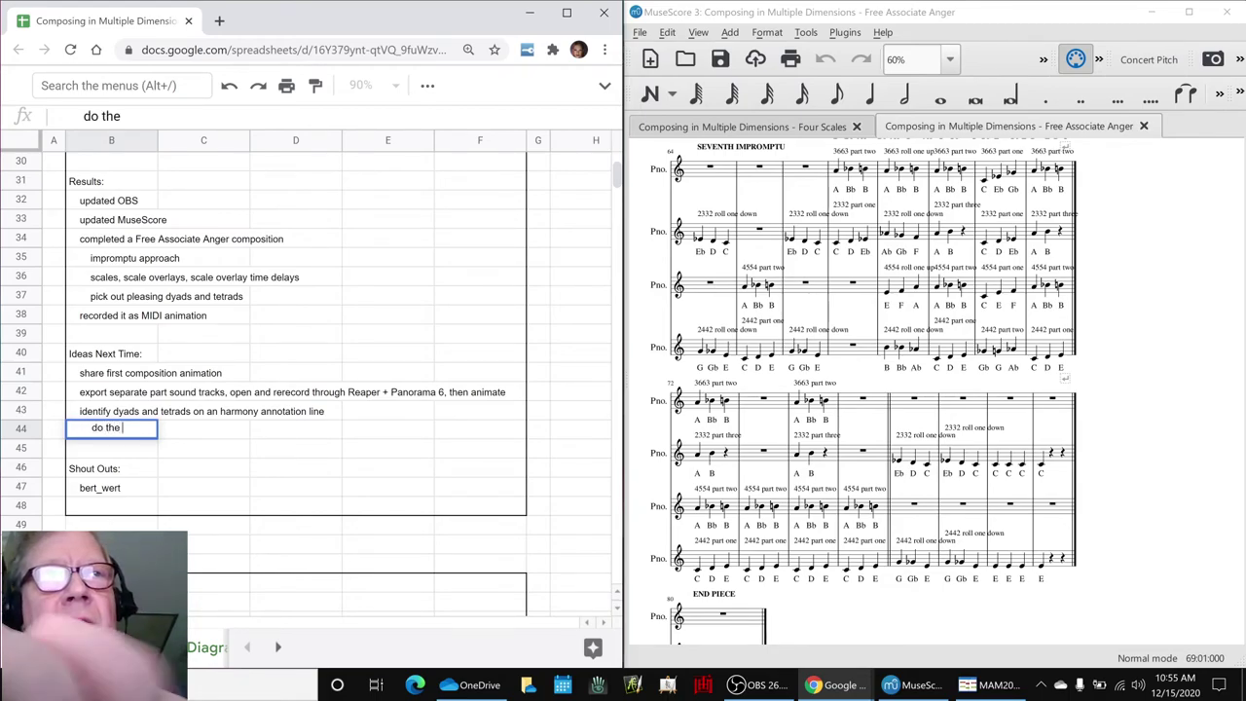
type("chord con")
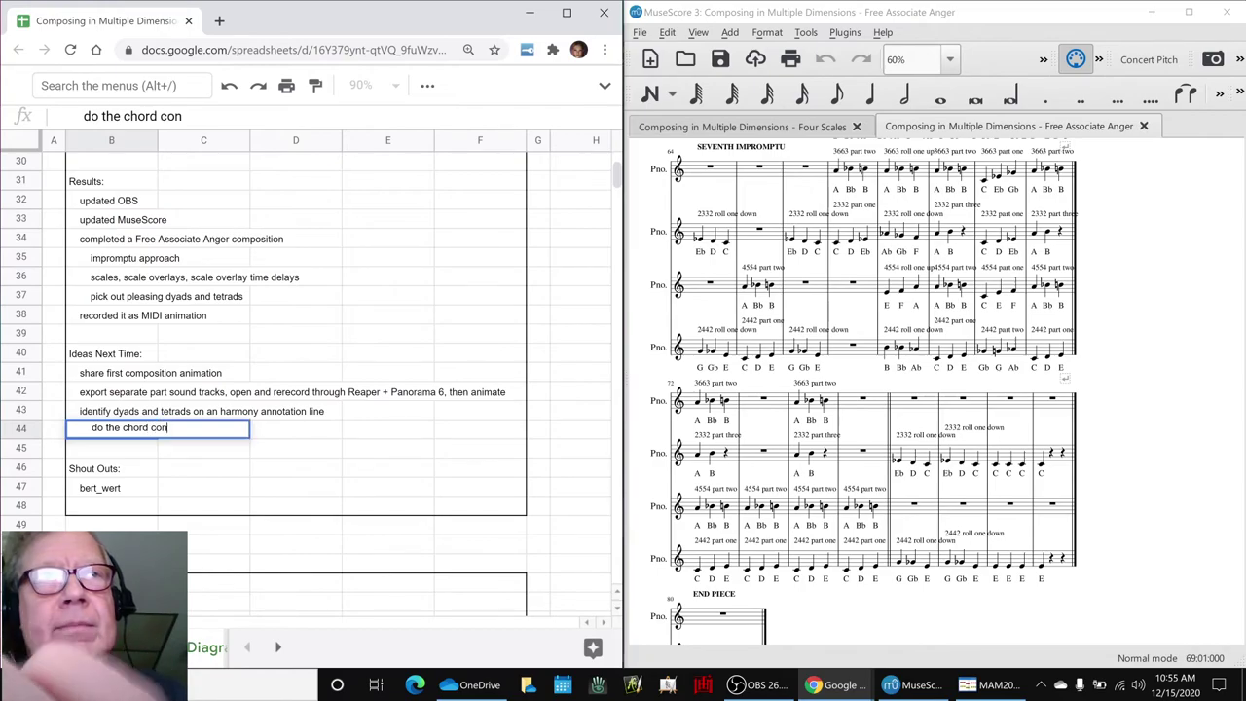
type("dcordn")
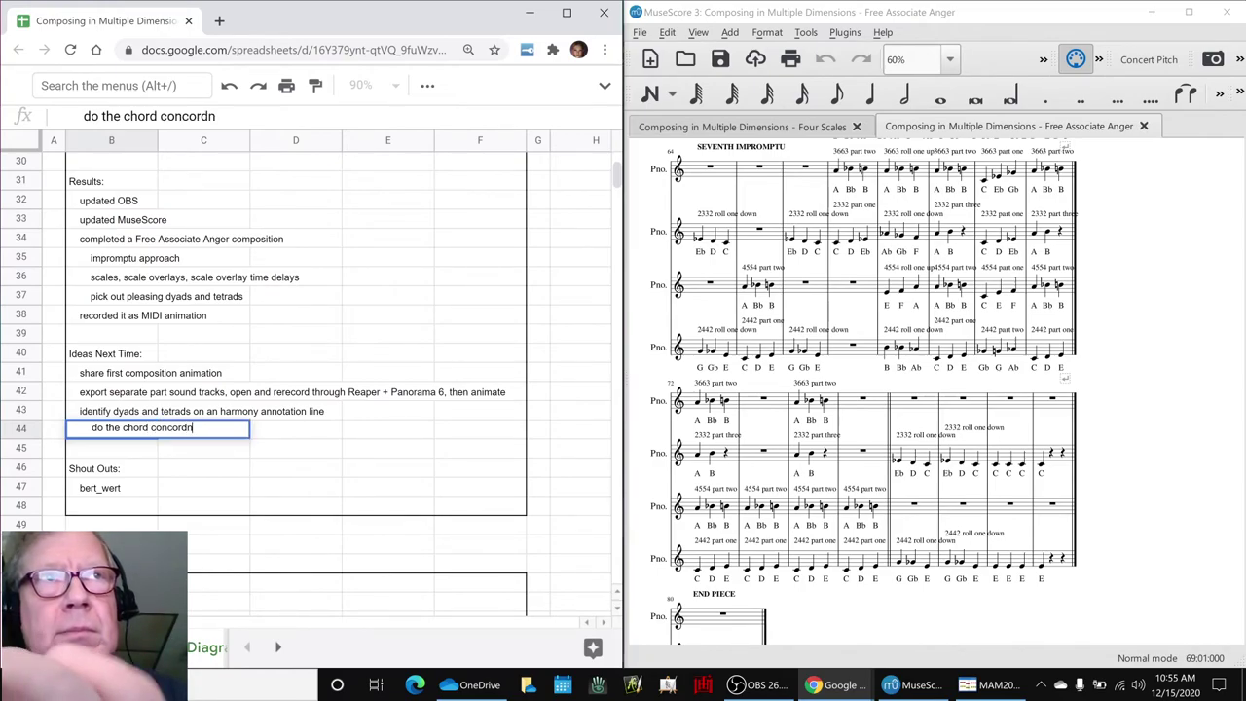
type("nce showing ")
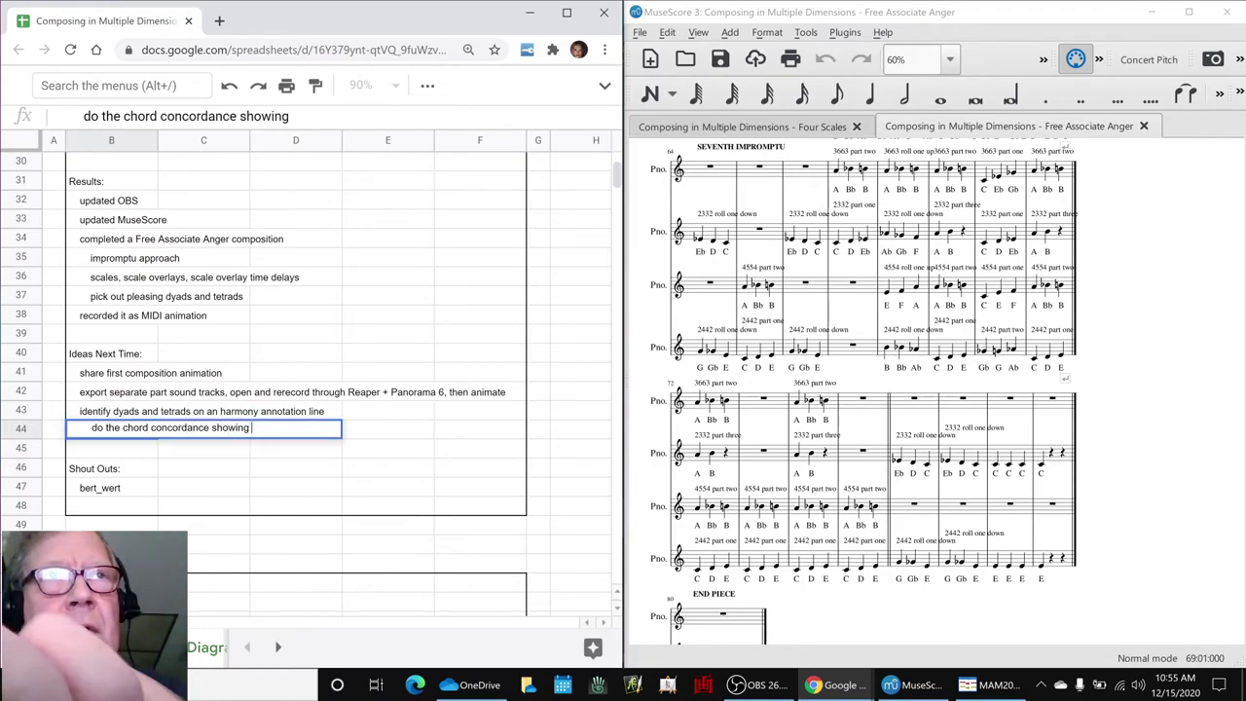
type("what different ")
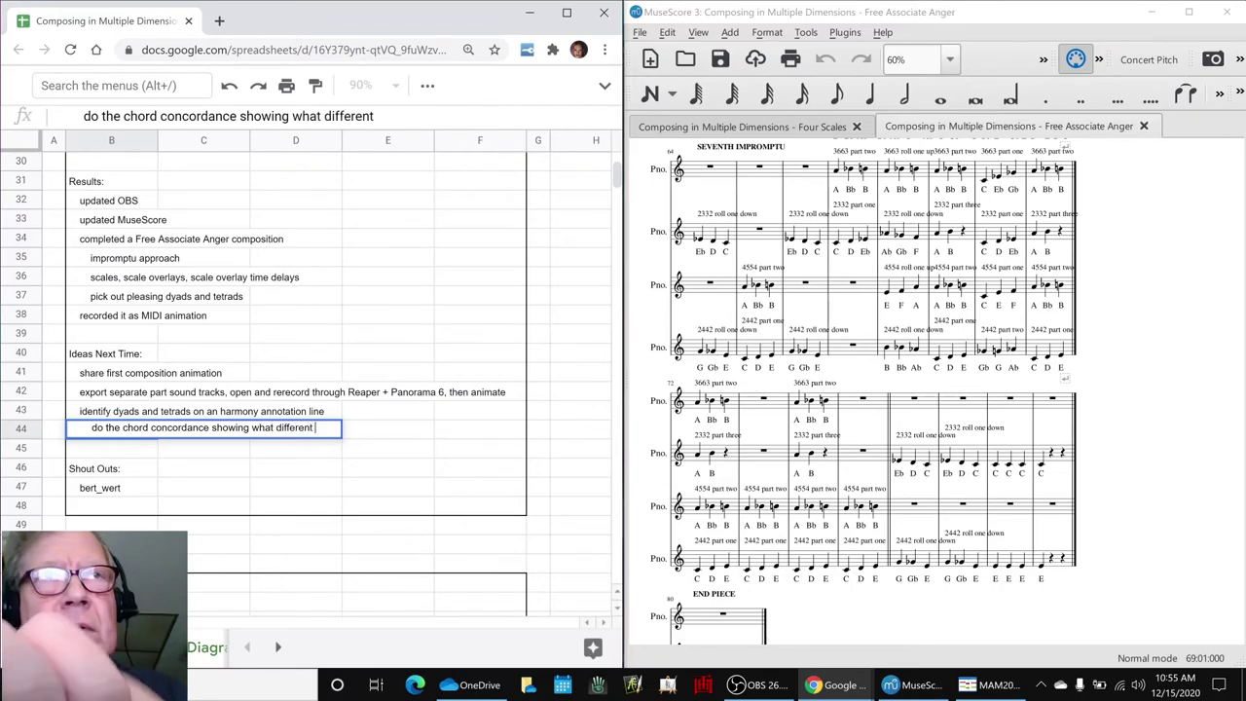
type("chord")
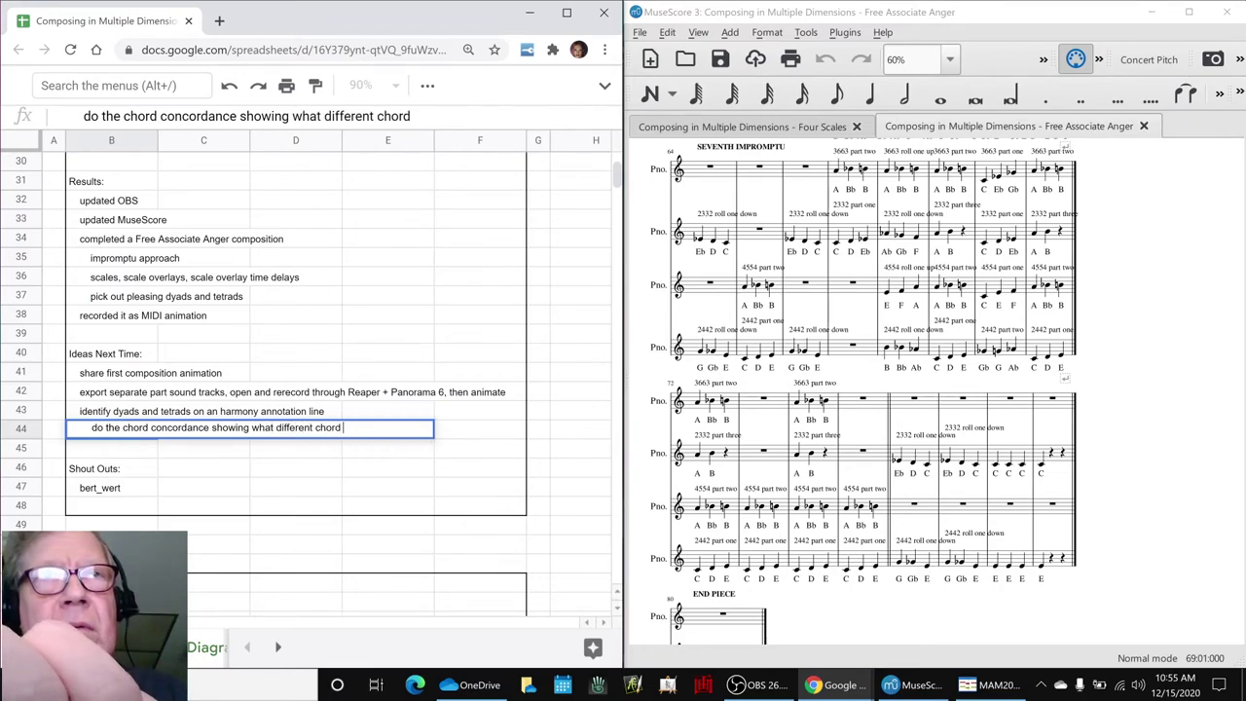
type(" functions are in")
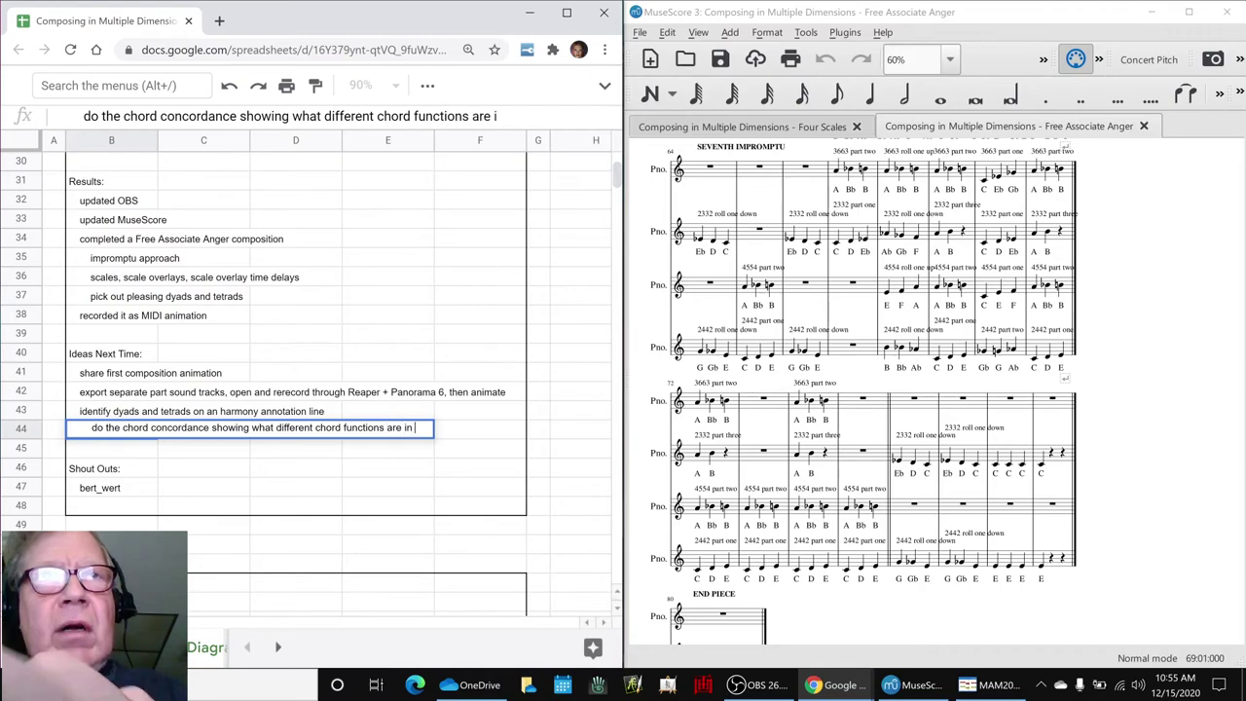
type(" eacc")
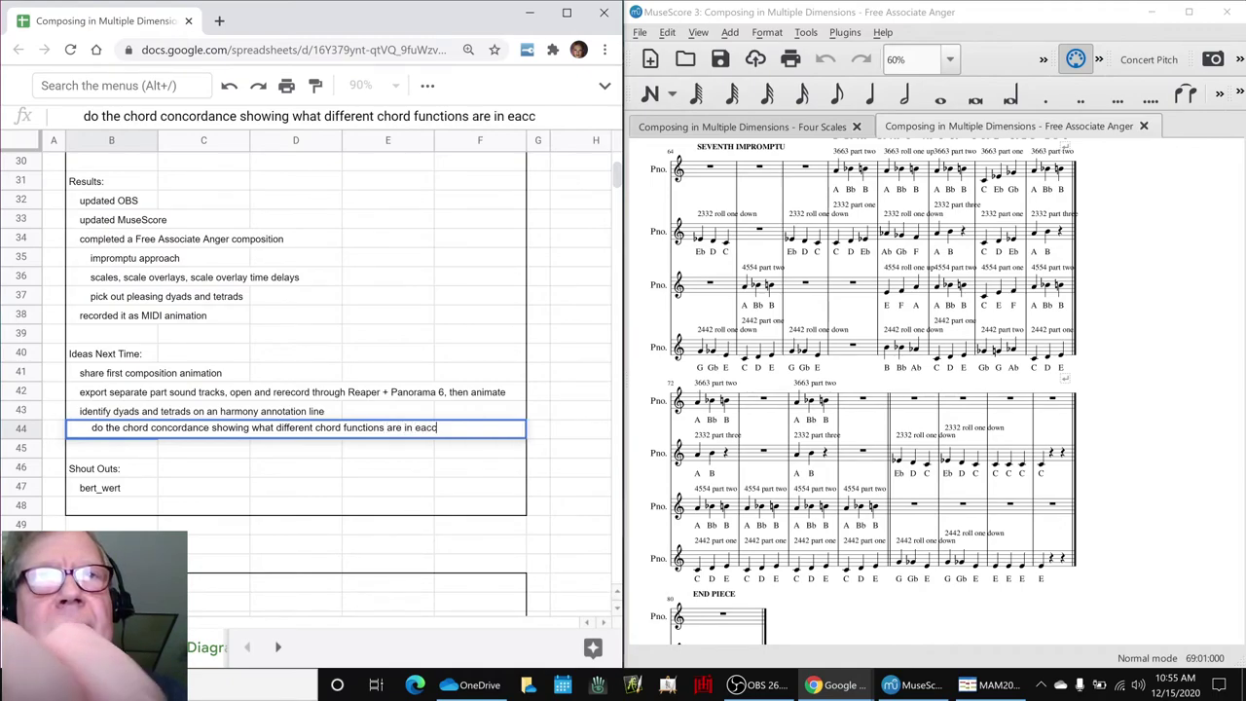
key("BackSpace")
type("h sc")
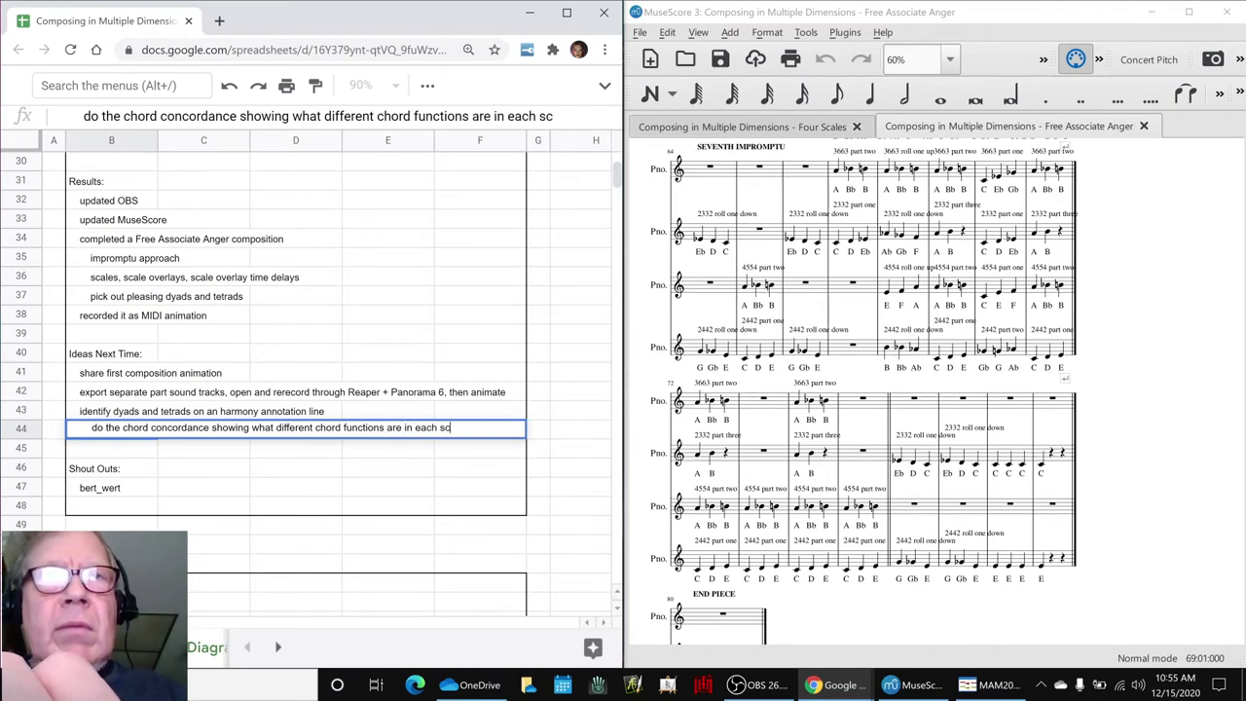
type("ale")
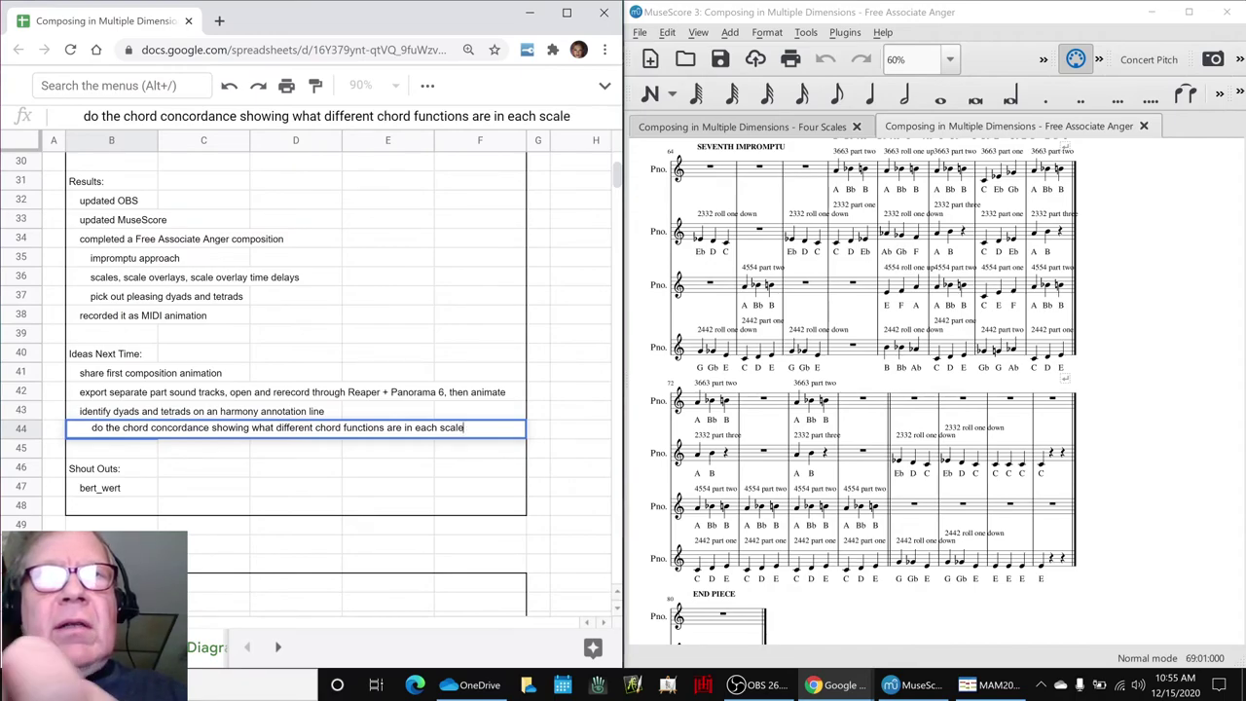
key("Return")
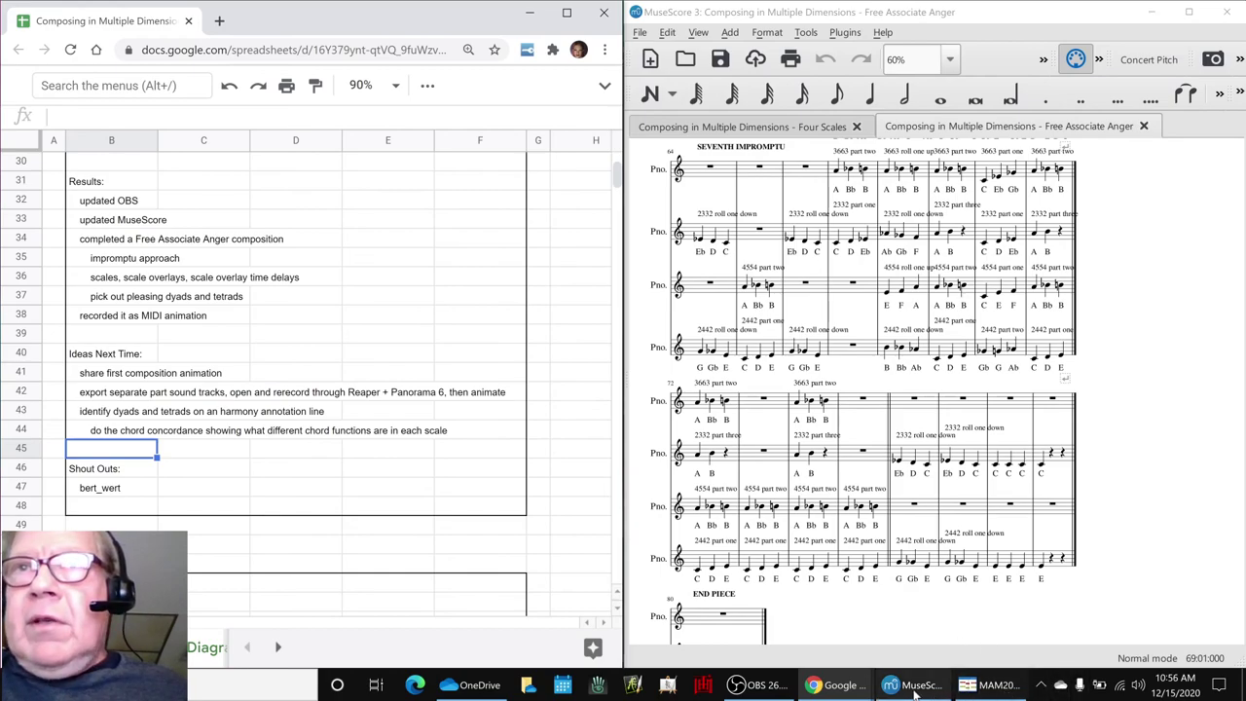
Bring OBS Studio to the front over the Google Sheets notes
left_click(758, 685)
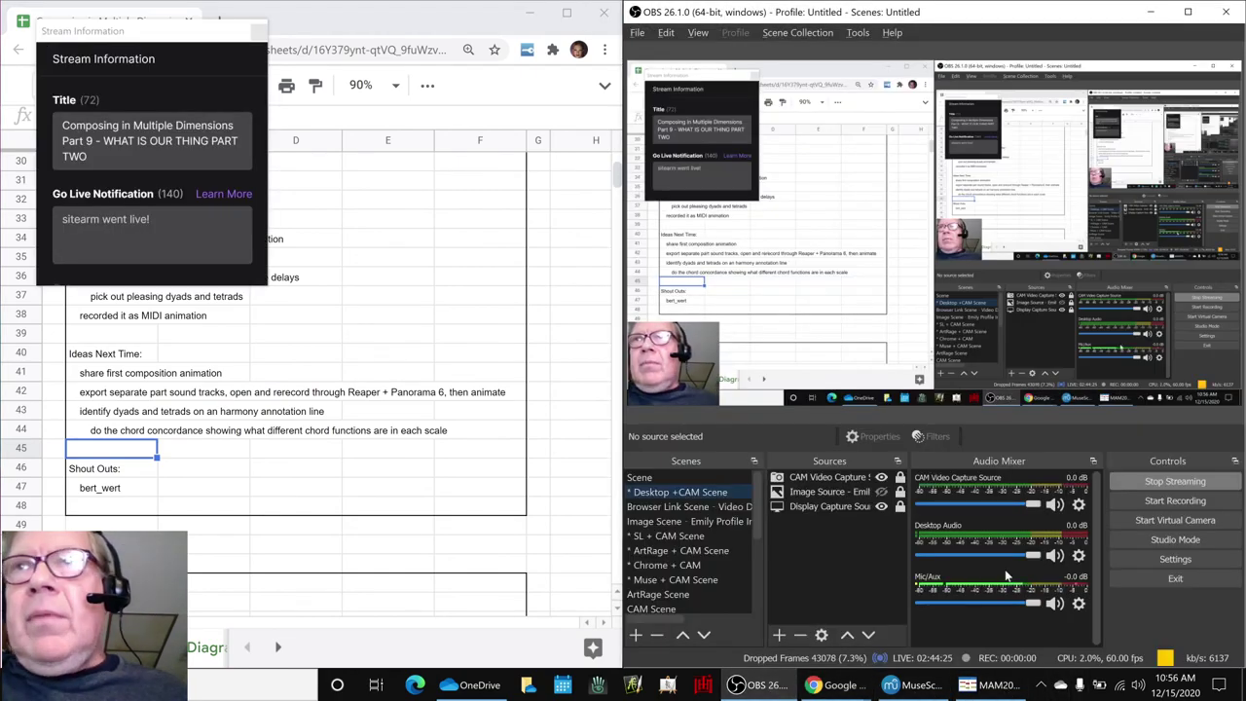